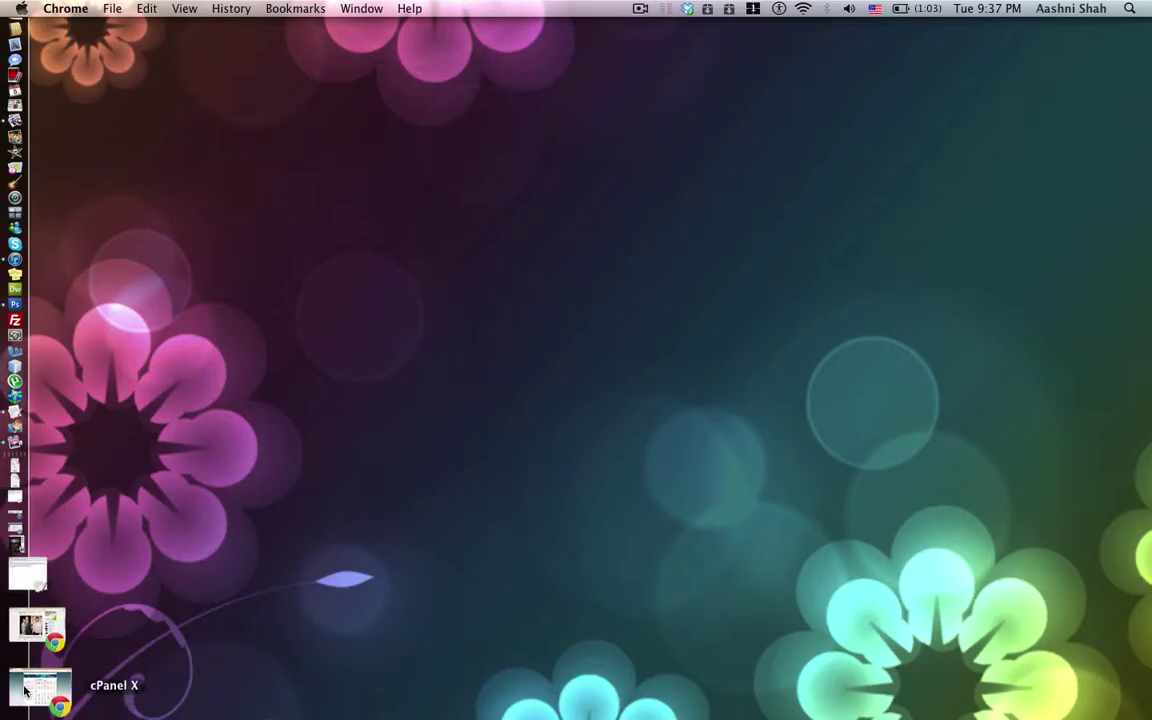
Restore cPanel, move the Software/Services section above Domains, and open Softaculous
{"action": "left_click", "coordinate": [15, 688]}
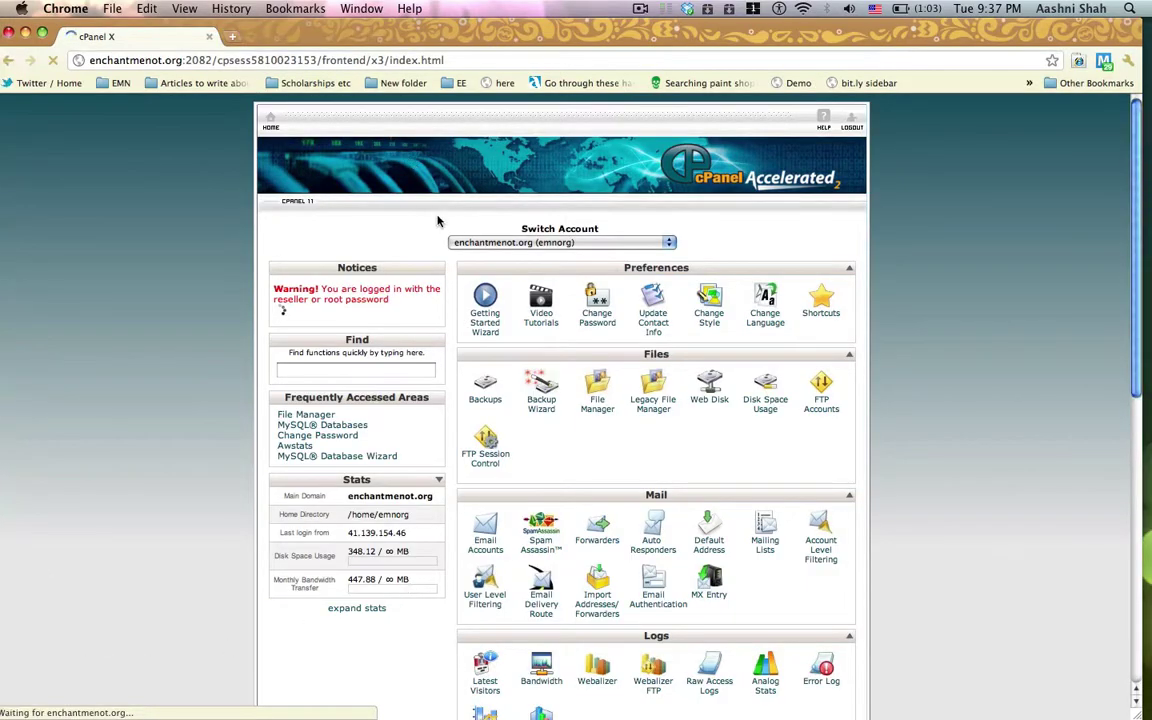
{"action": "scroll", "coordinate": [445, 230], "scroll_direction": "down", "scroll_amount": 5}
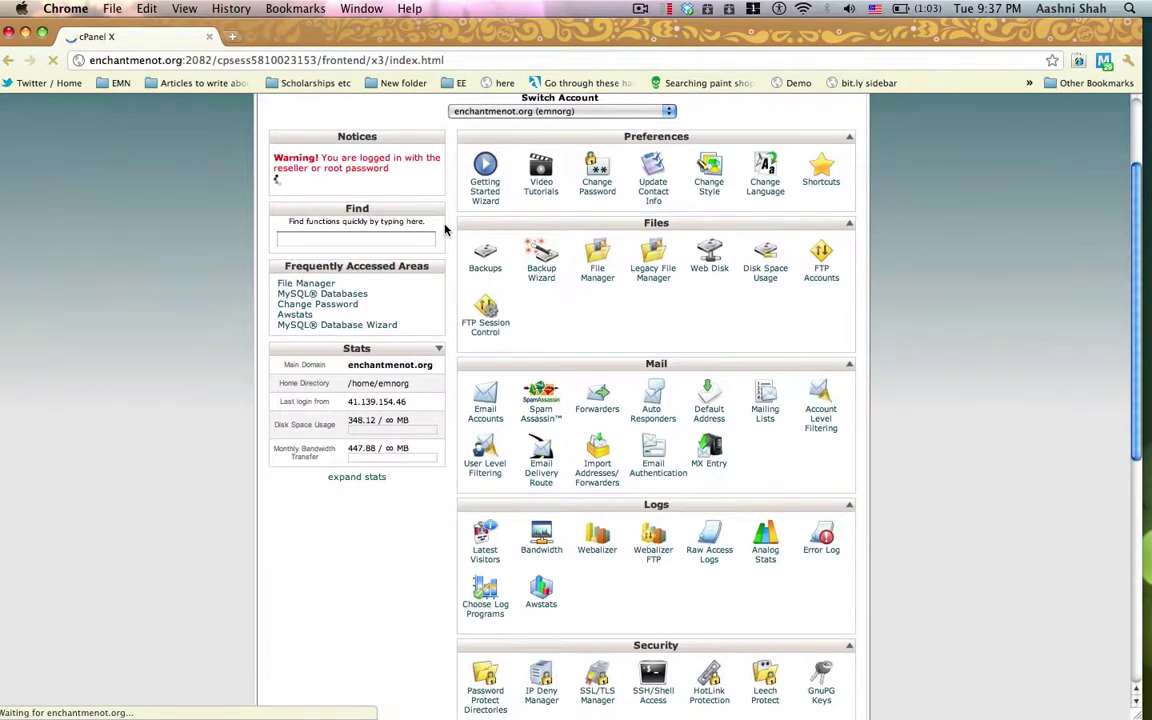
{"action": "scroll", "coordinate": [445, 230], "scroll_direction": "up", "scroll_amount": 5}
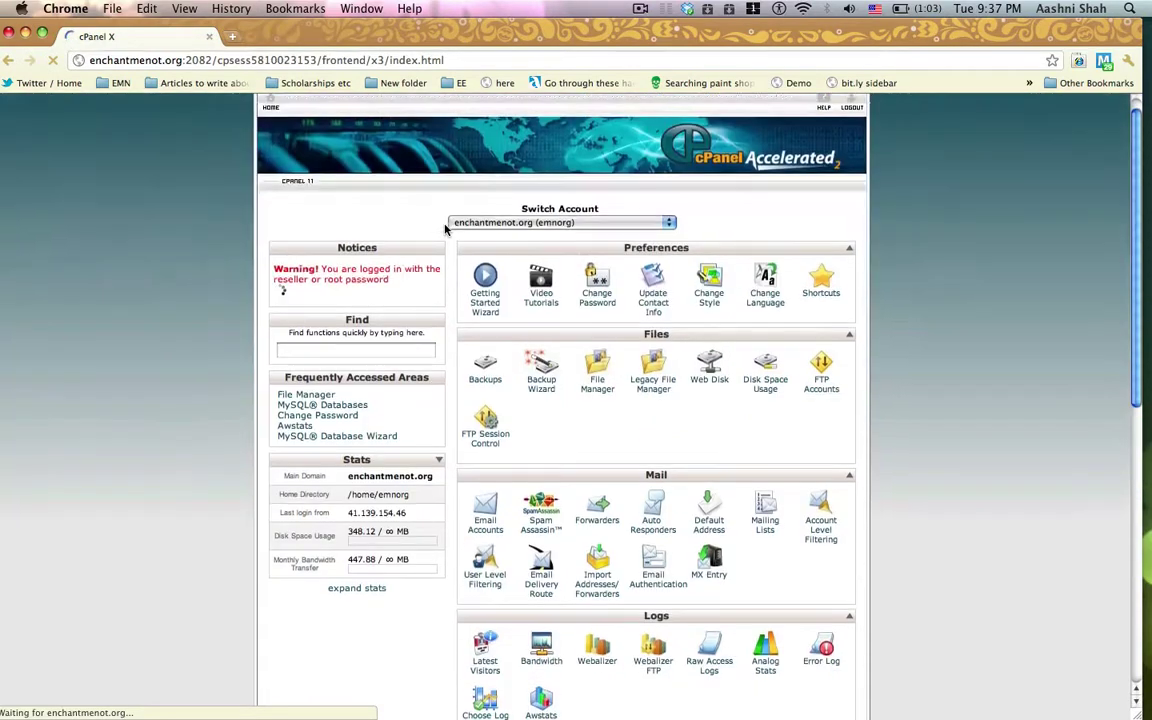
{"action": "scroll", "coordinate": [445, 230], "scroll_direction": "down", "scroll_amount": 6}
{"action": "scroll", "coordinate": [445, 230], "scroll_direction": "down", "scroll_amount": 8}
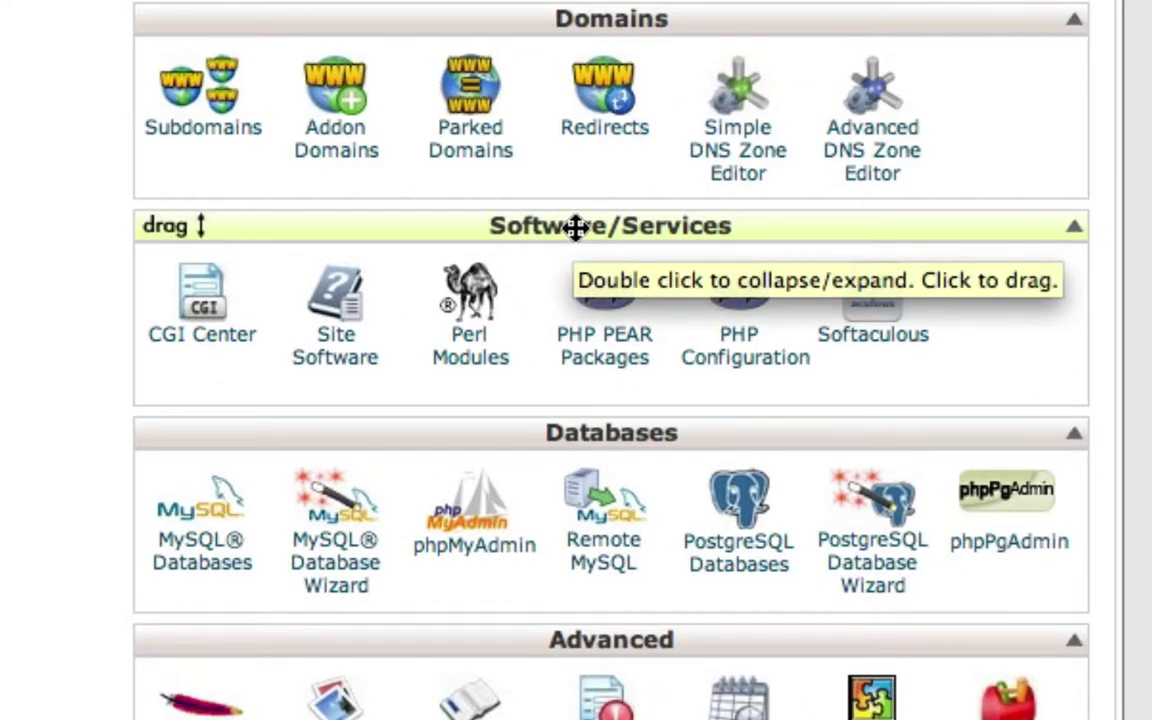
{"action": "left_click_drag", "start_coordinate": [575, 228], "coordinate": [578, 36]}
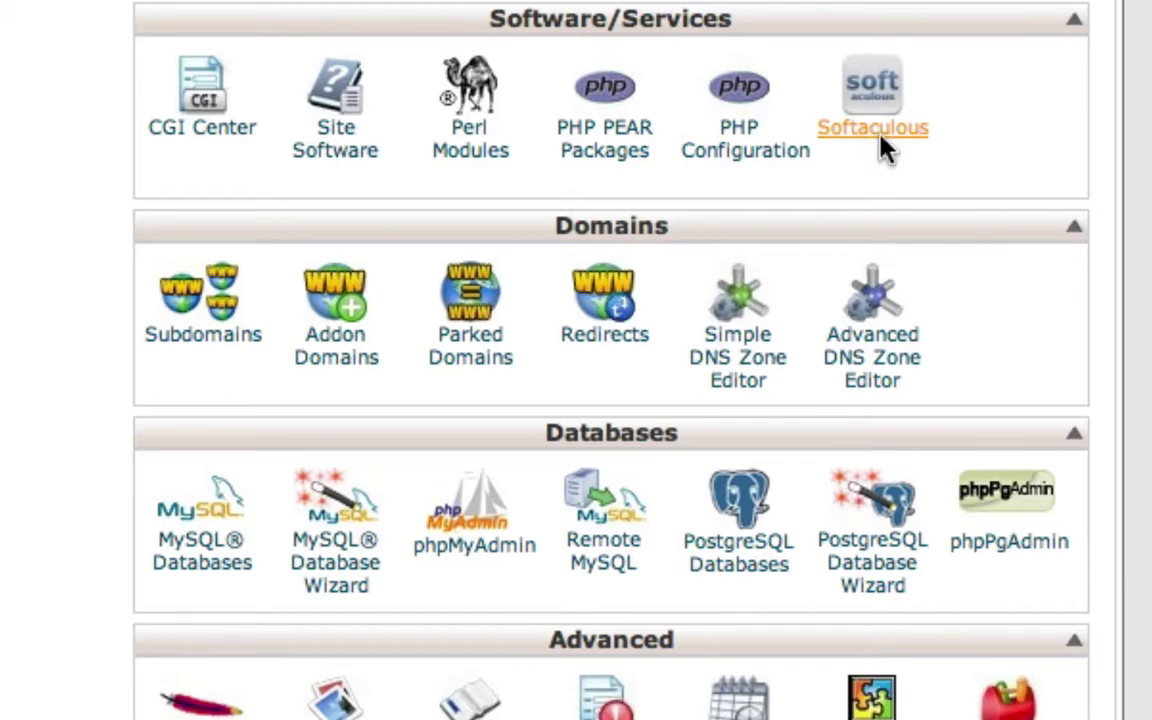
{"action": "left_click", "coordinate": [879, 140]}
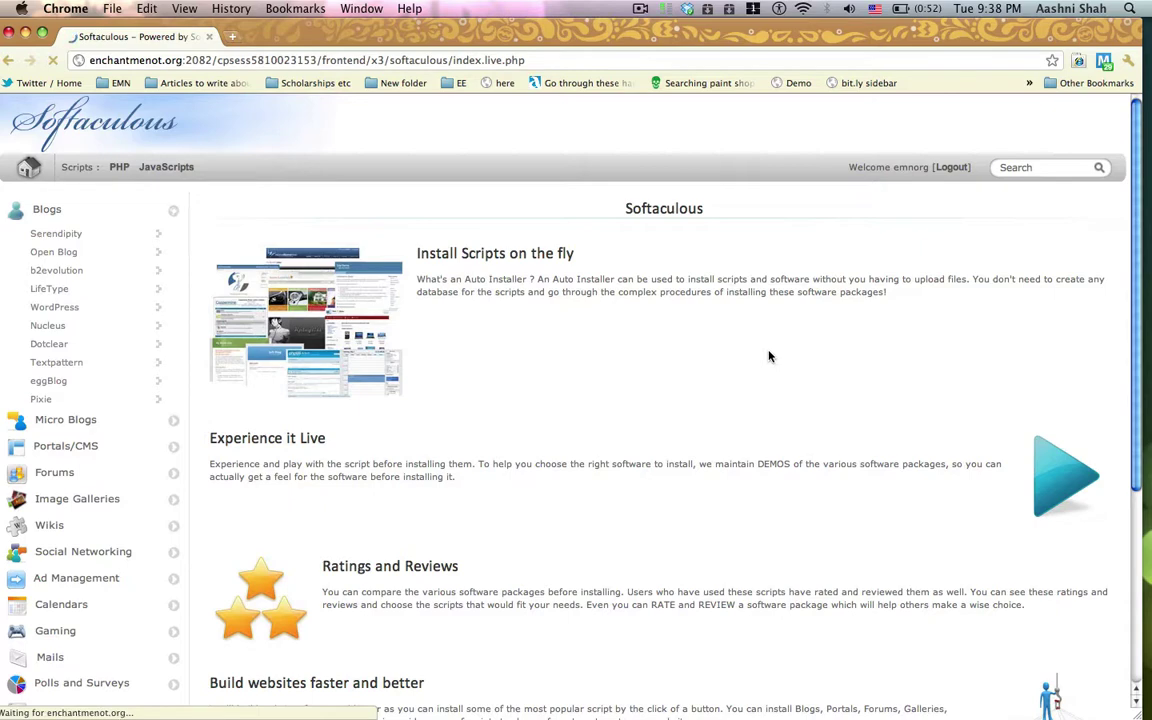
{"action": "left_click", "coordinate": [175, 213]}
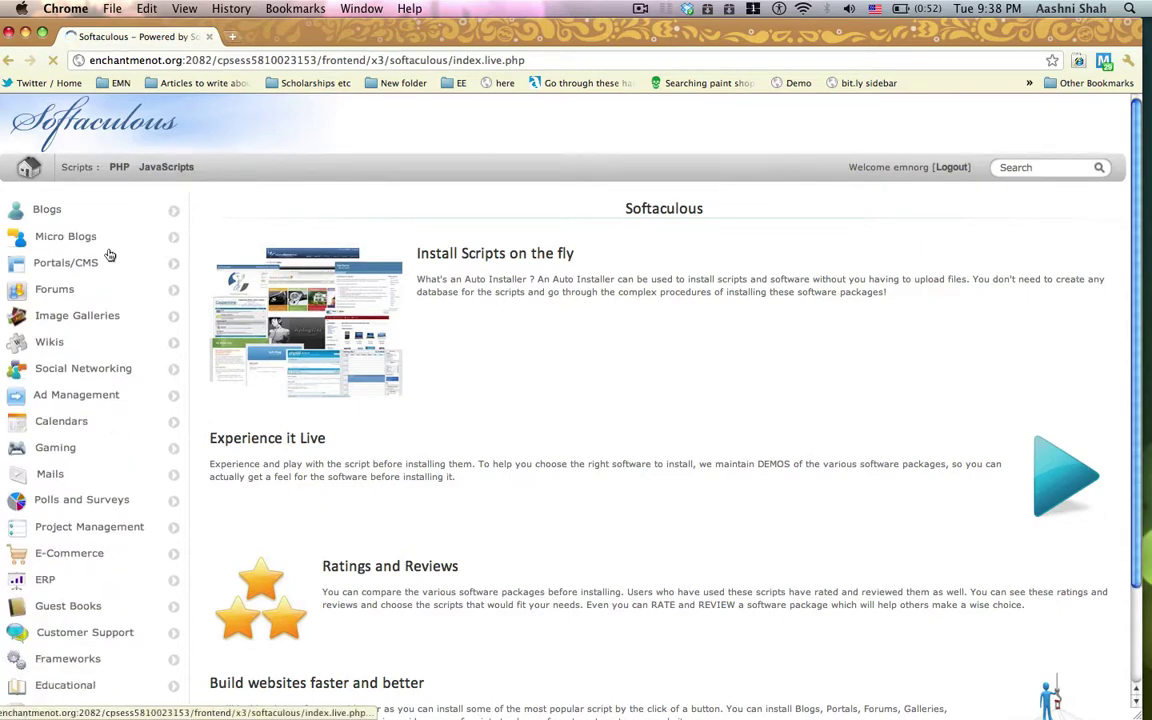
{"action": "scroll", "coordinate": [109, 285], "scroll_direction": "down", "scroll_amount": 3}
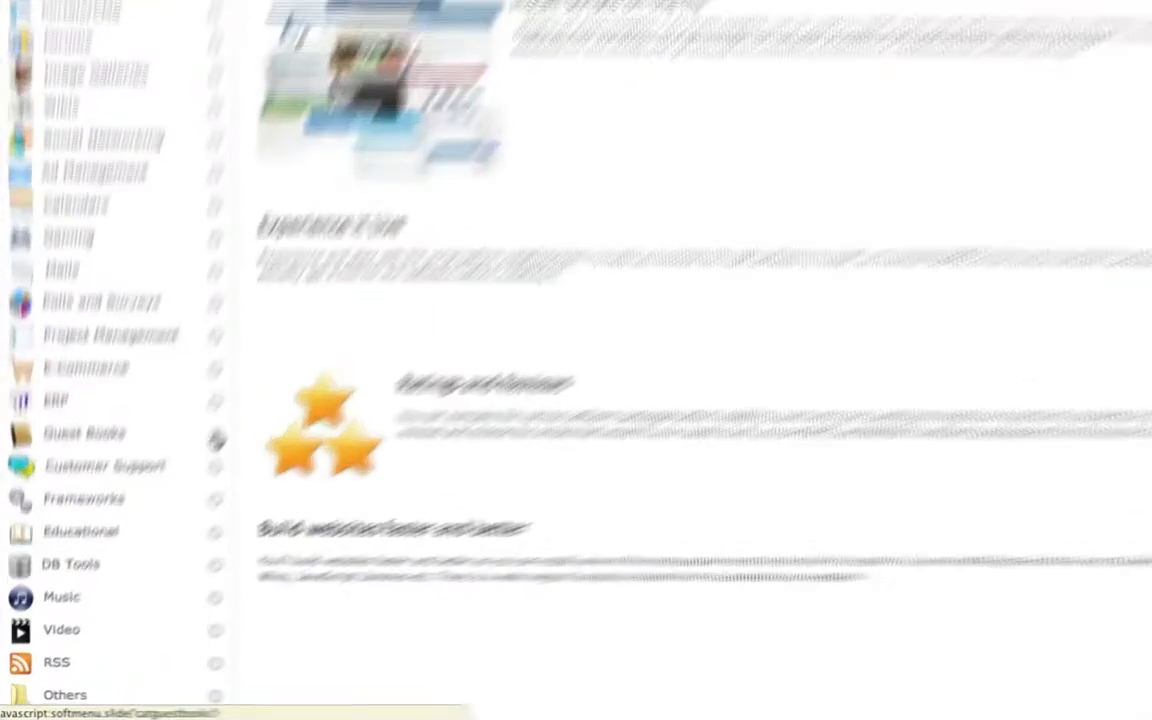
{"action": "left_click", "coordinate": [173, 488]}
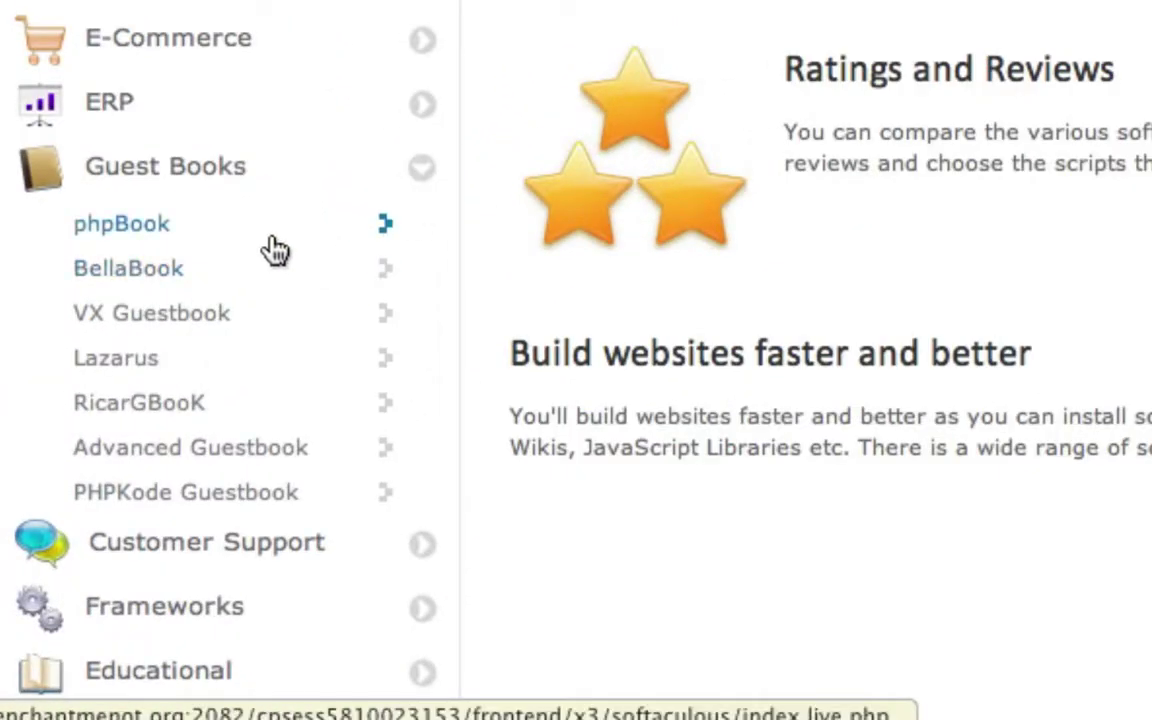
{"action": "left_click", "coordinate": [419, 176]}
{"action": "scroll", "coordinate": [419, 180], "scroll_direction": "up", "scroll_amount": 5}
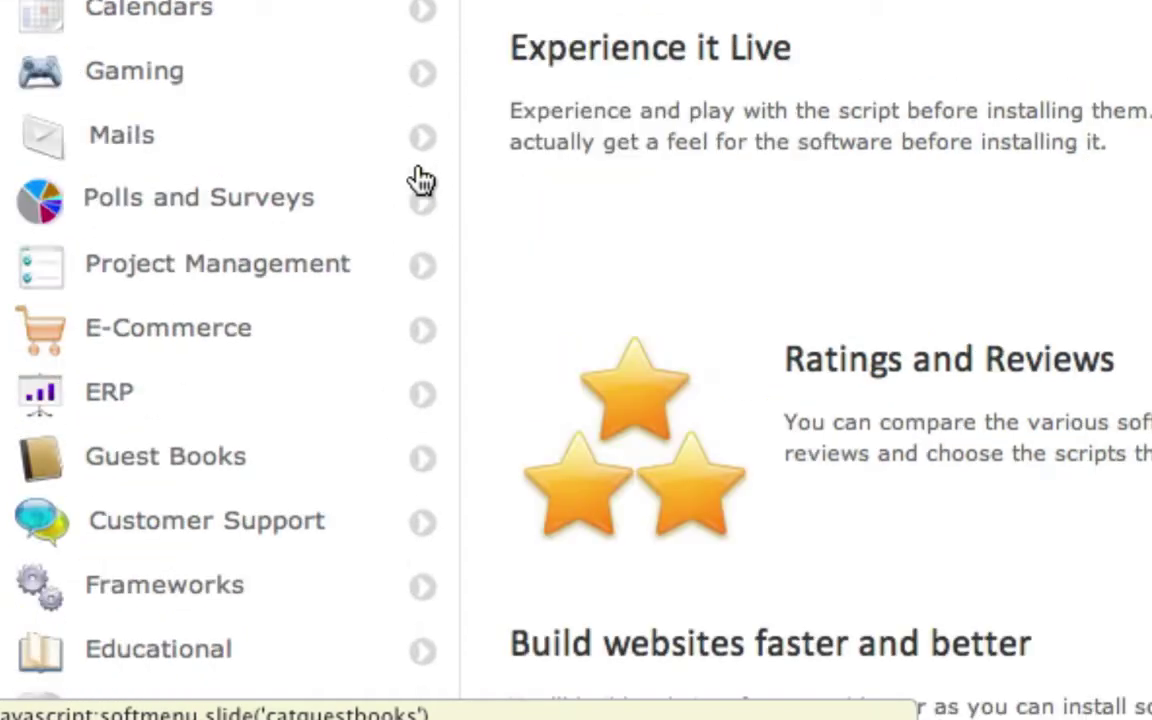
{"action": "scroll", "coordinate": [313, 375], "scroll_direction": "up", "scroll_amount": 5}
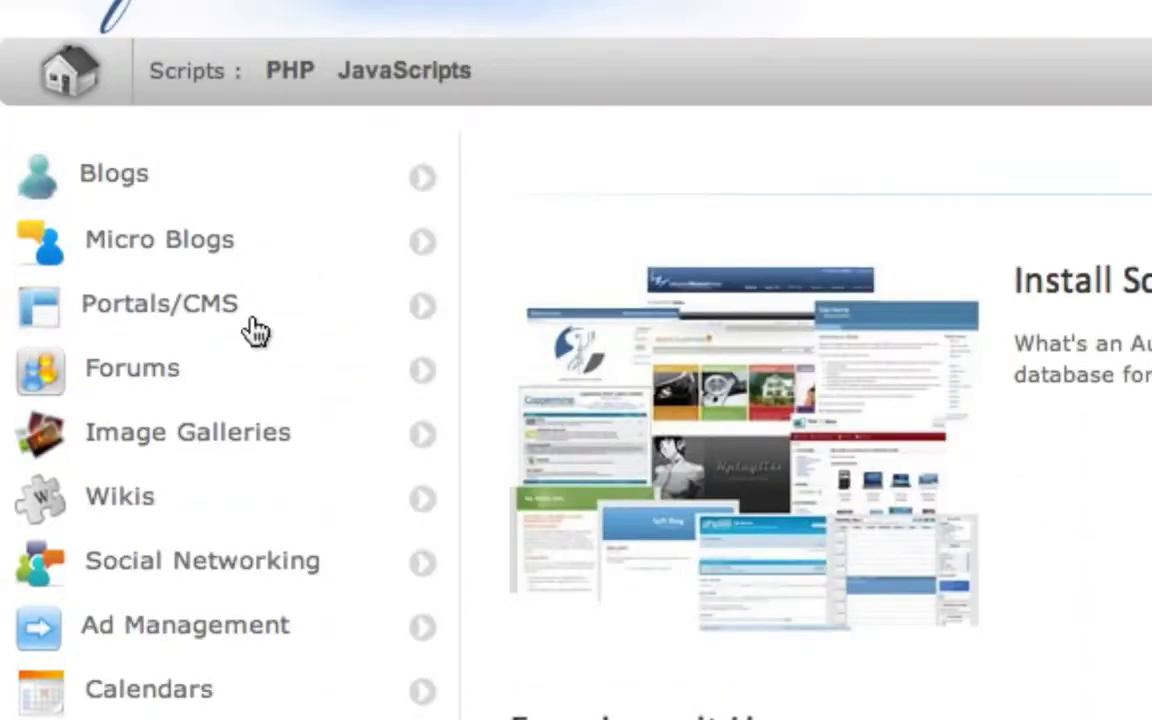
{"action": "left_click", "coordinate": [423, 185]}
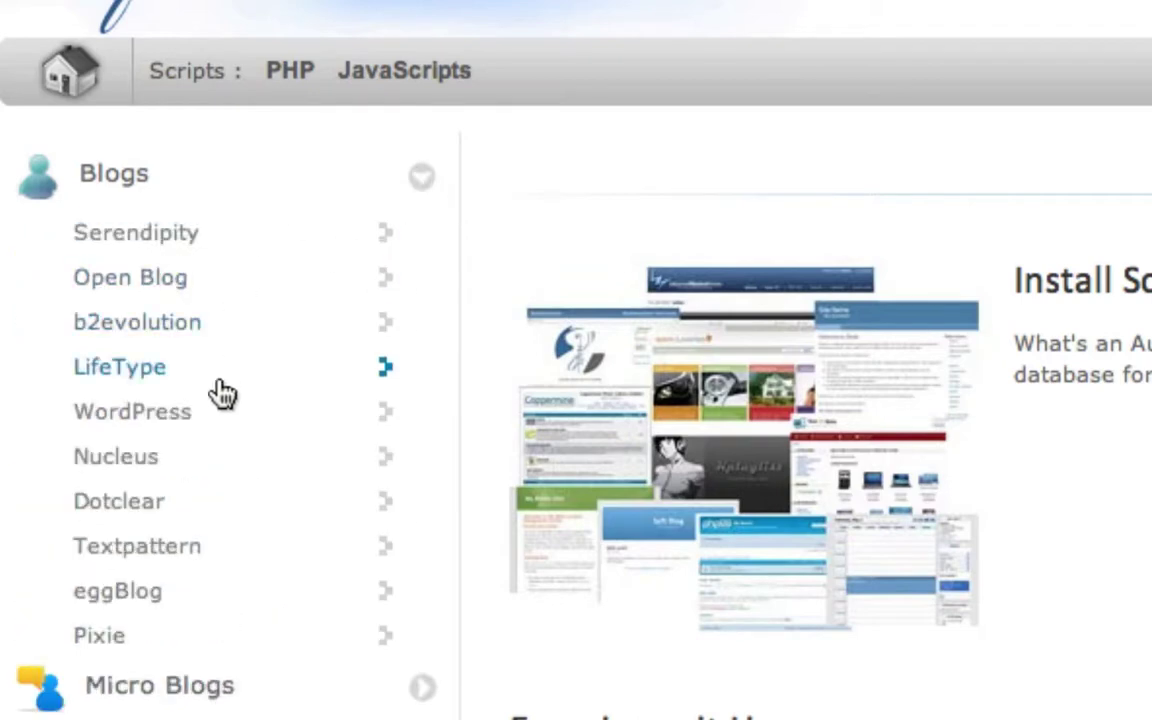
Open the WordPress script under Blogs and bring up its install form
{"action": "left_click", "coordinate": [180, 418]}
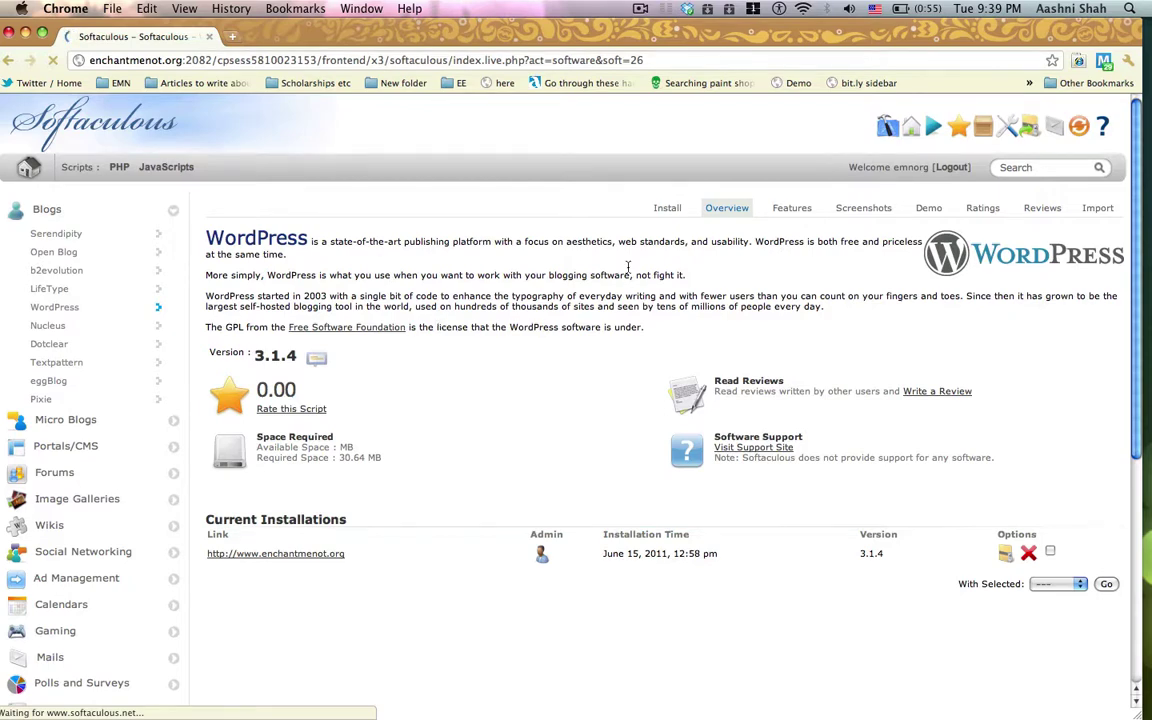
{"action": "left_click", "coordinate": [667, 210]}
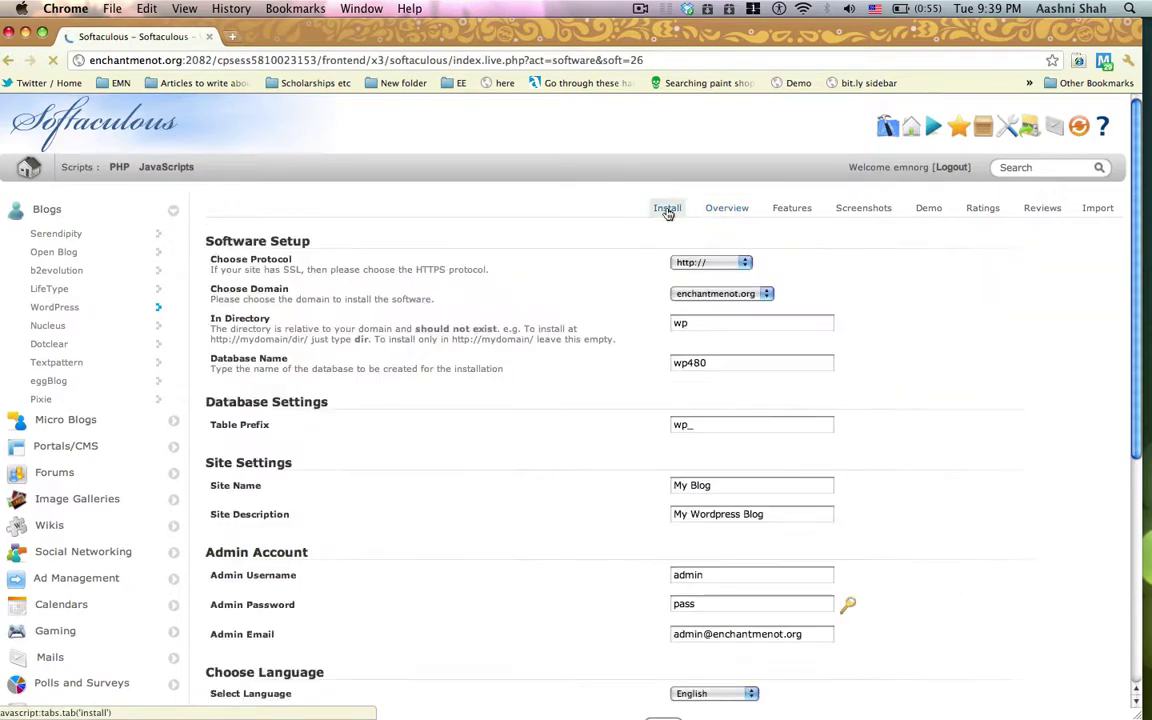
{"action": "scroll", "coordinate": [668, 214], "scroll_direction": "down", "scroll_amount": 5}
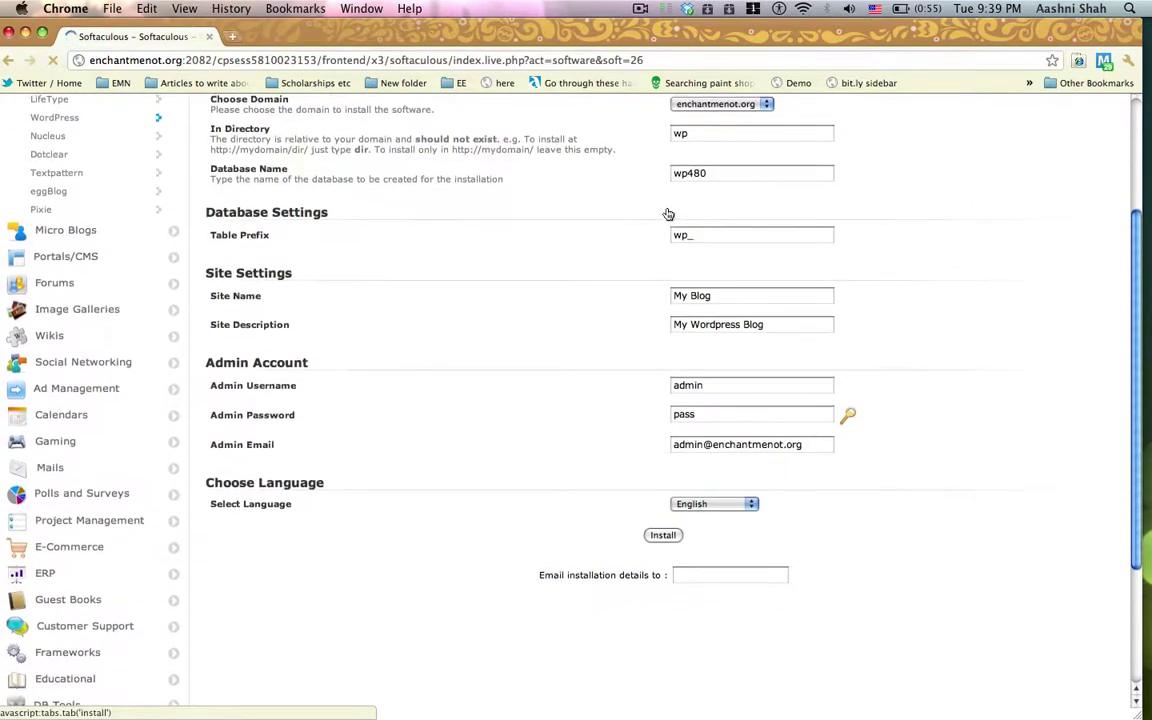
{"action": "scroll", "coordinate": [668, 214], "scroll_direction": "up", "scroll_amount": 3}
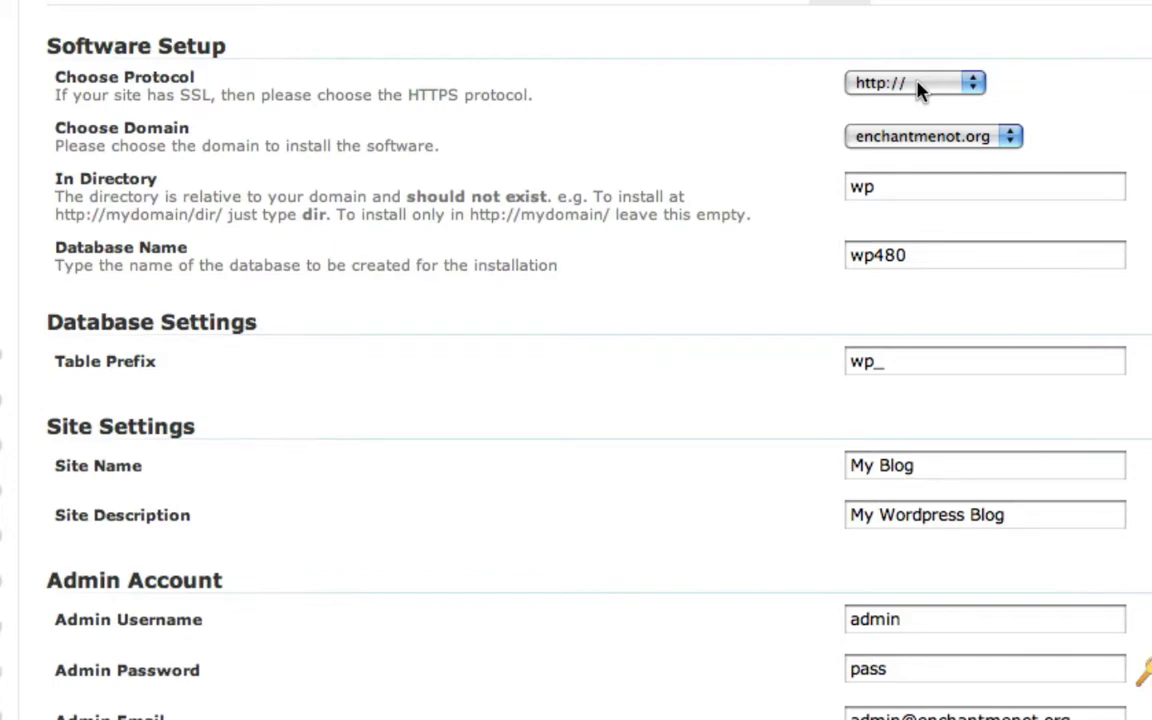
{"action": "left_click", "coordinate": [920, 90]}
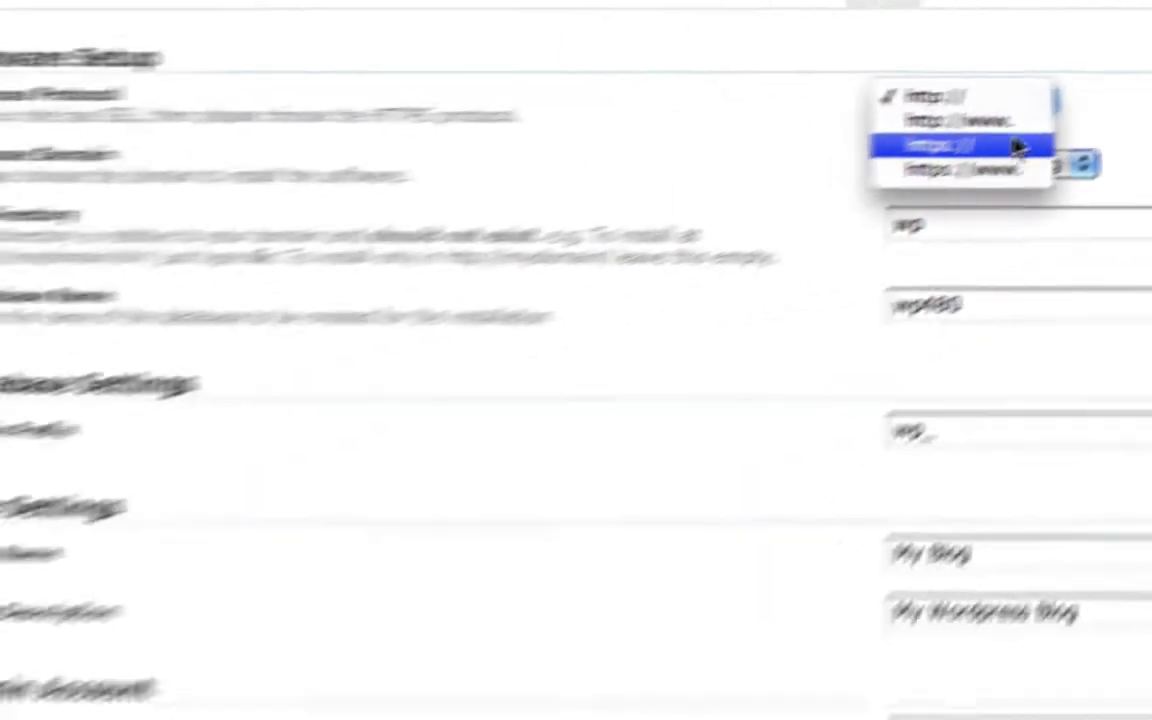
{"action": "left_click", "coordinate": [1034, 100]}
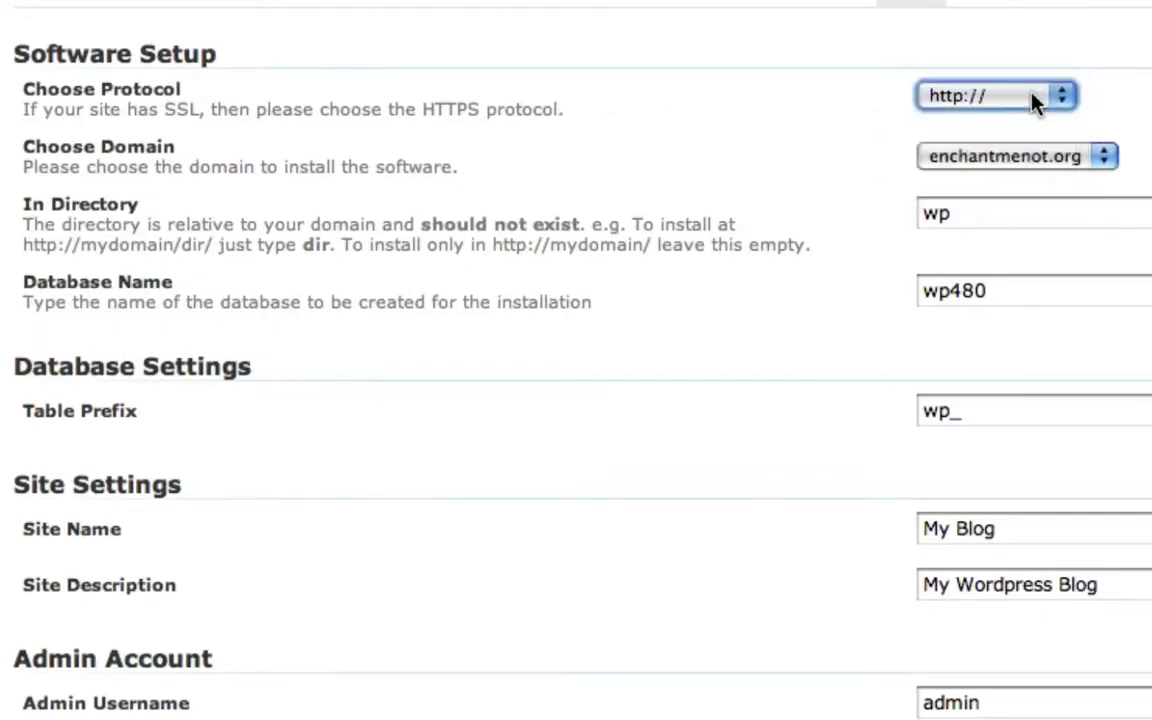
{"action": "left_click", "coordinate": [1033, 156]}
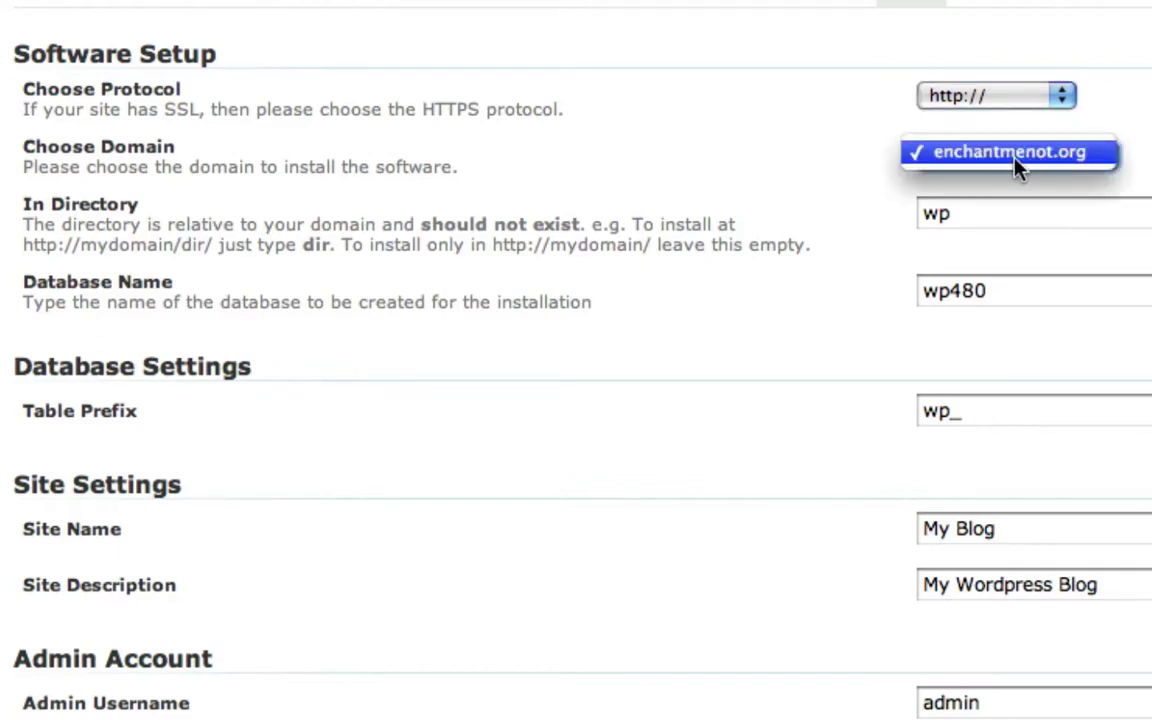
{"action": "left_click", "coordinate": [942, 160]}
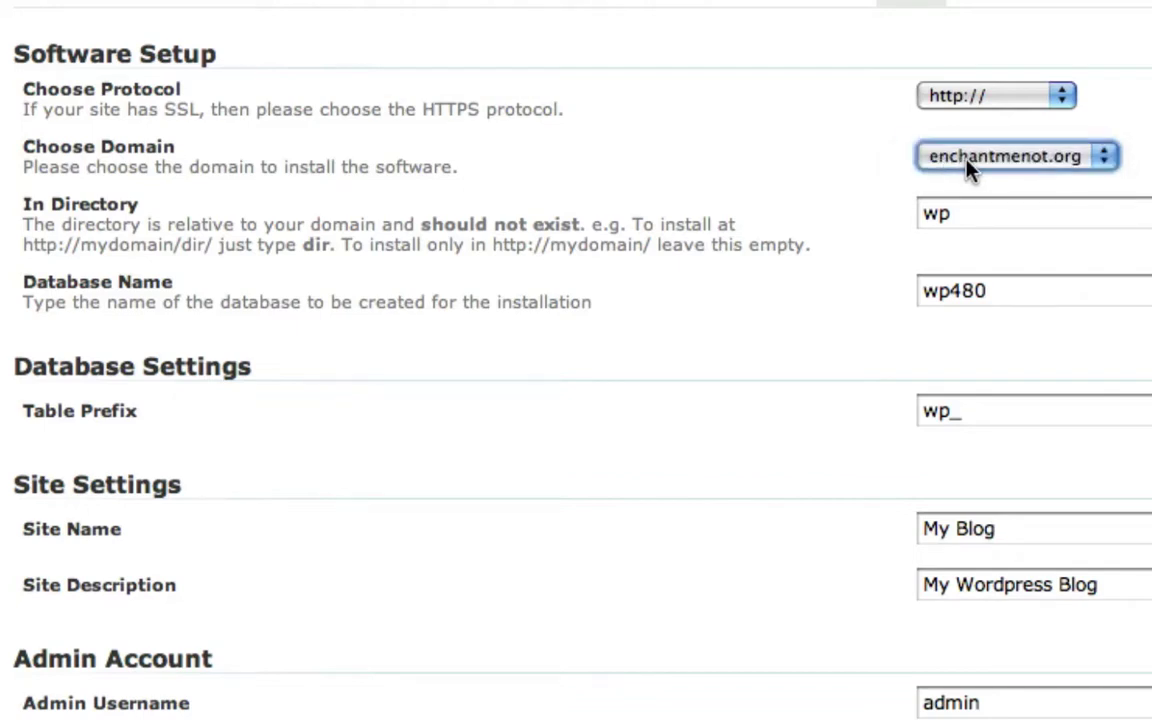
{"action": "scroll", "coordinate": [910, 206], "scroll_direction": "down", "scroll_amount": 1}
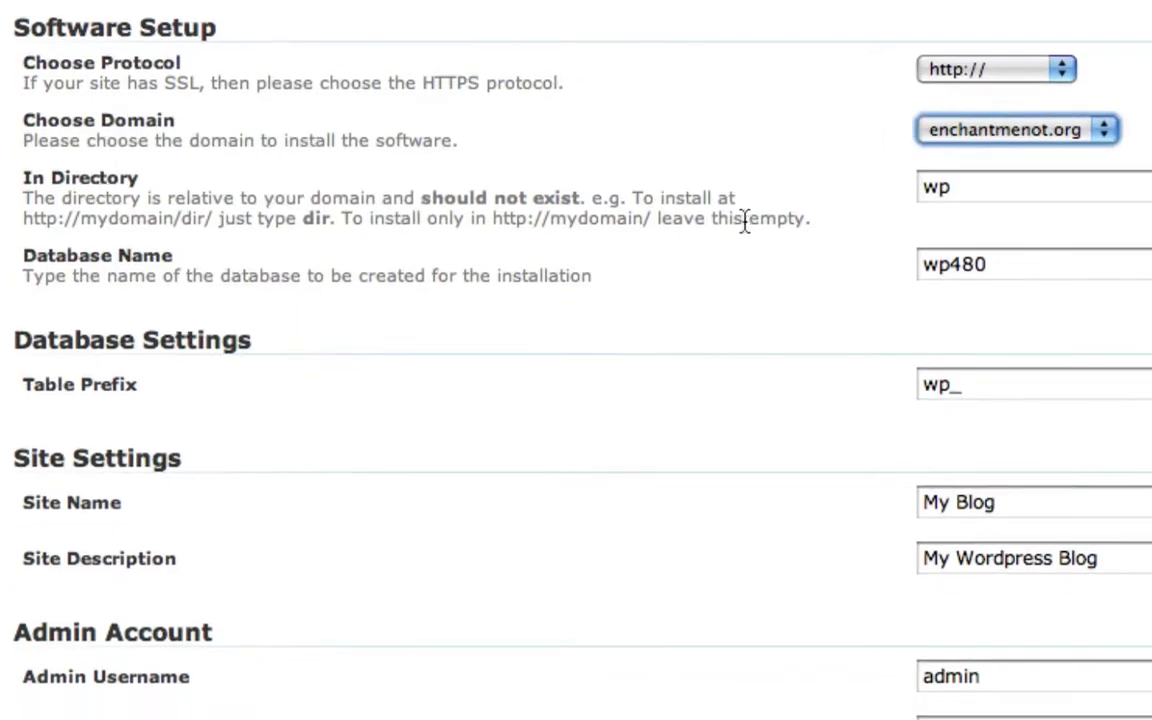
{"action": "left_click", "coordinate": [965, 190]}
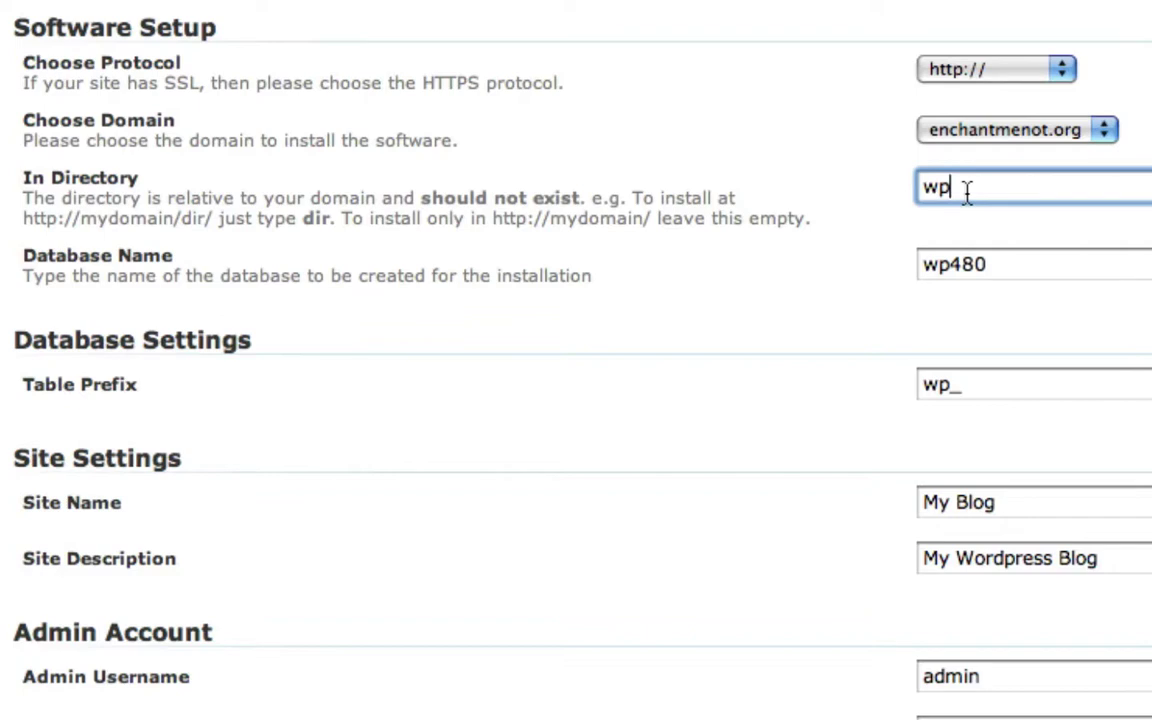
Change the WordPress install directory from wp to videotesting
{"action": "key", "text": "BackSpace"}
{"action": "key", "text": "BackSpace"}
{"action": "type", "text": "blog"}
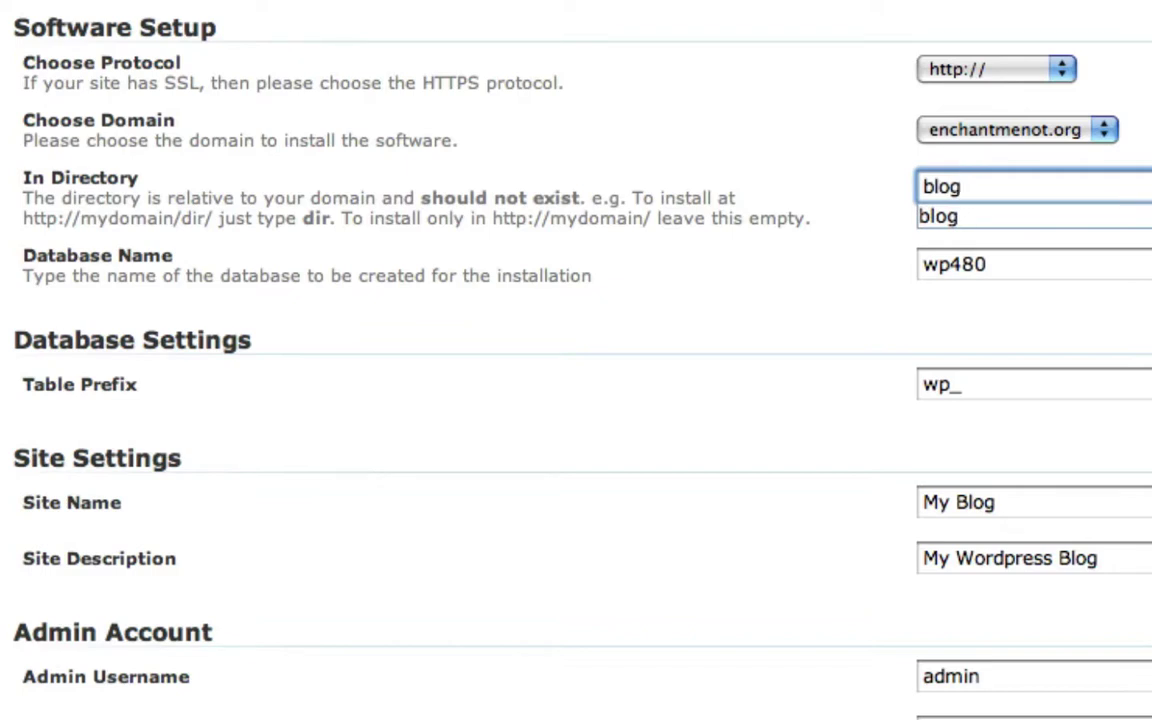
{"action": "key", "text": "BackSpace"}
{"action": "key", "text": "BackSpace"}
{"action": "key", "text": "BackSpace"}
{"action": "key", "text": "BackSpace"}
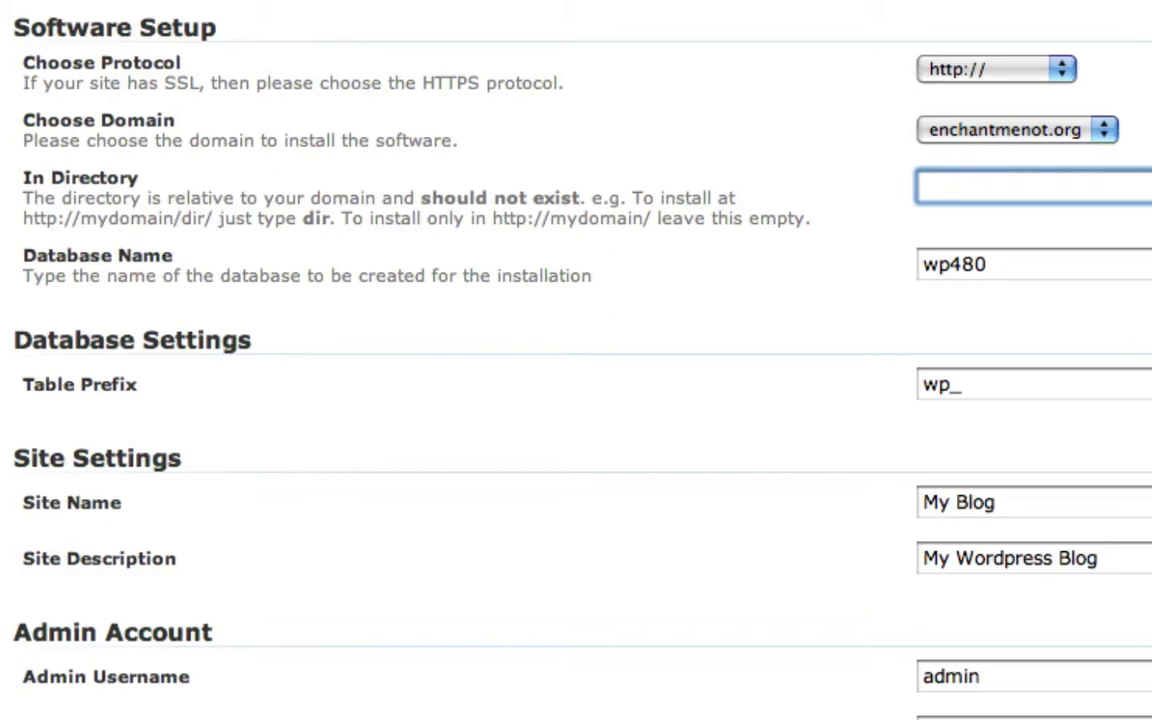
{"action": "type", "text": "videotesting"}
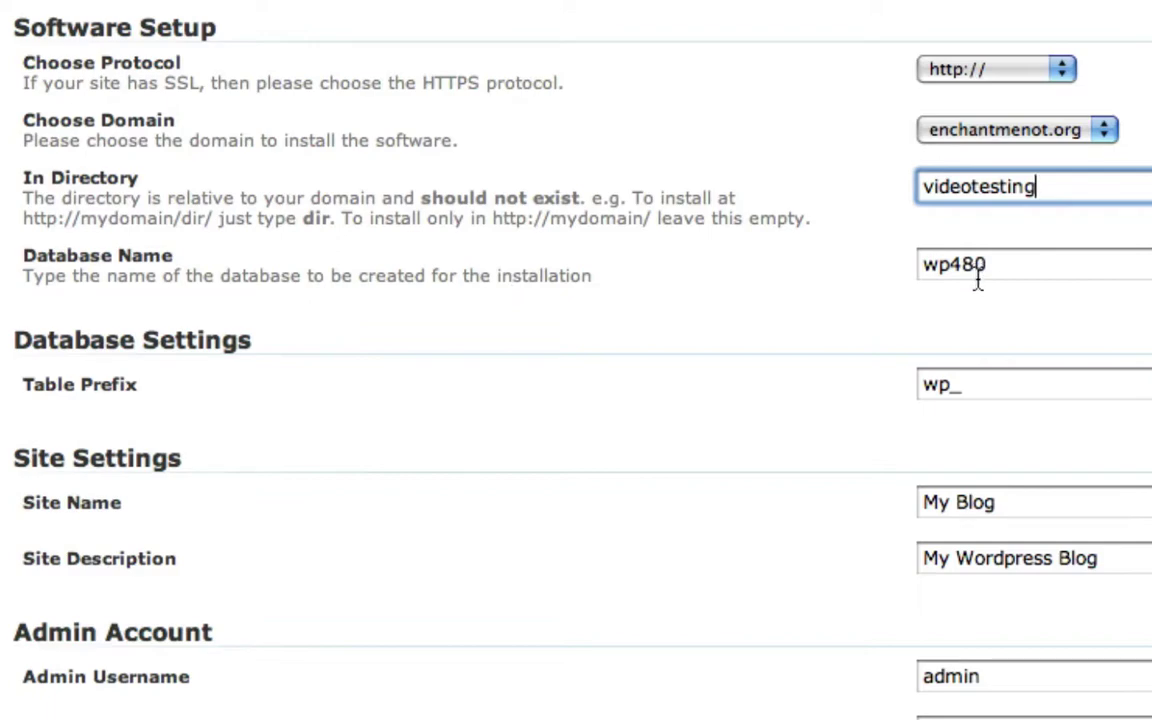
{"action": "scroll", "coordinate": [975, 313], "scroll_direction": "down", "scroll_amount": 1}
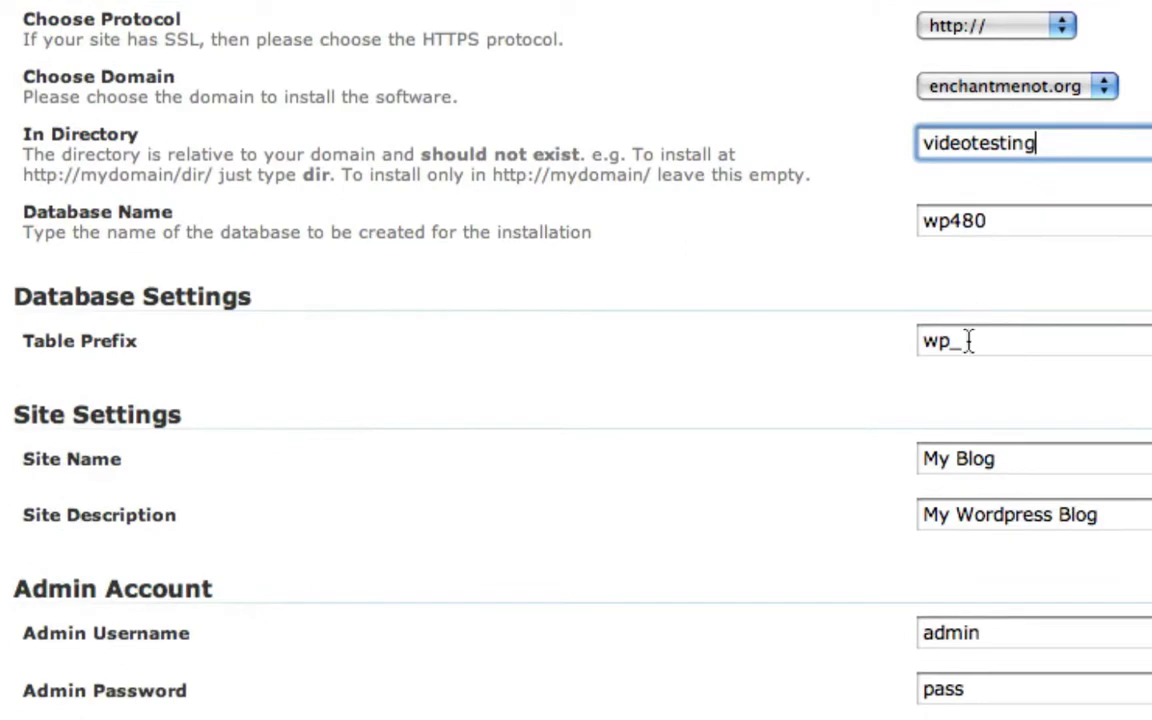
{"action": "left_click", "coordinate": [966, 341]}
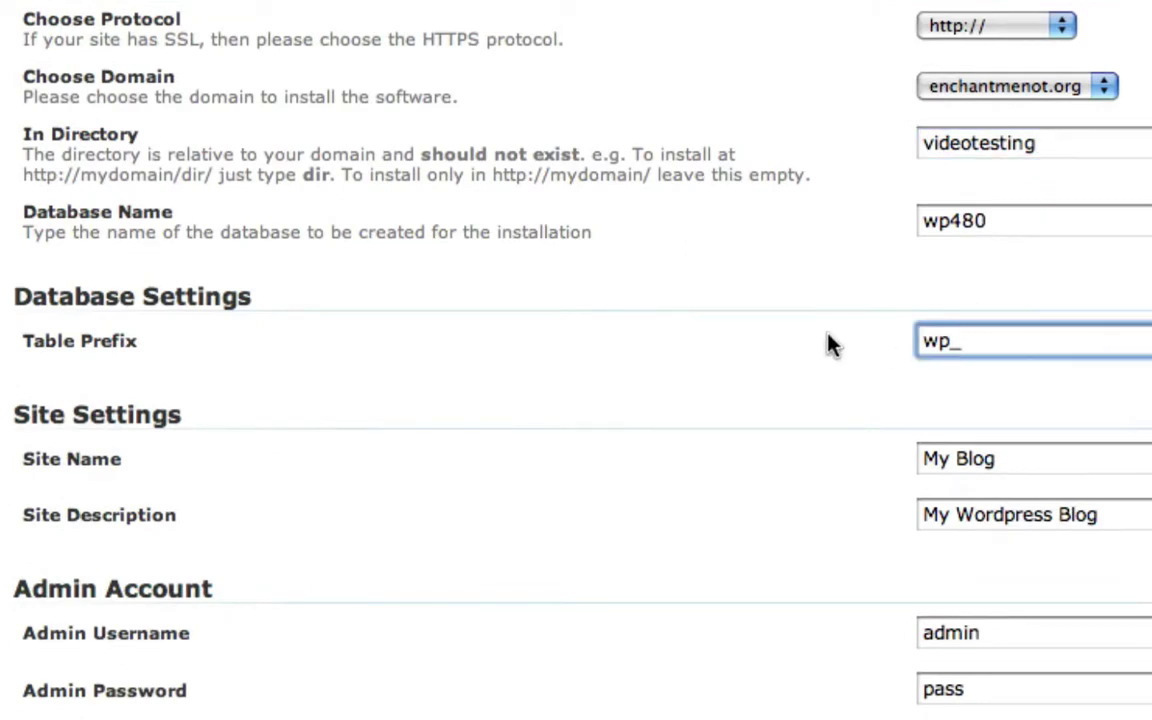
Rename the site to 'Video Tutorial' and describe it as setting up WordPress for a video
{"action": "scroll", "coordinate": [964, 347], "scroll_direction": "down", "scroll_amount": 1}
{"action": "scroll", "coordinate": [964, 347], "scroll_direction": "down", "scroll_amount": 6}
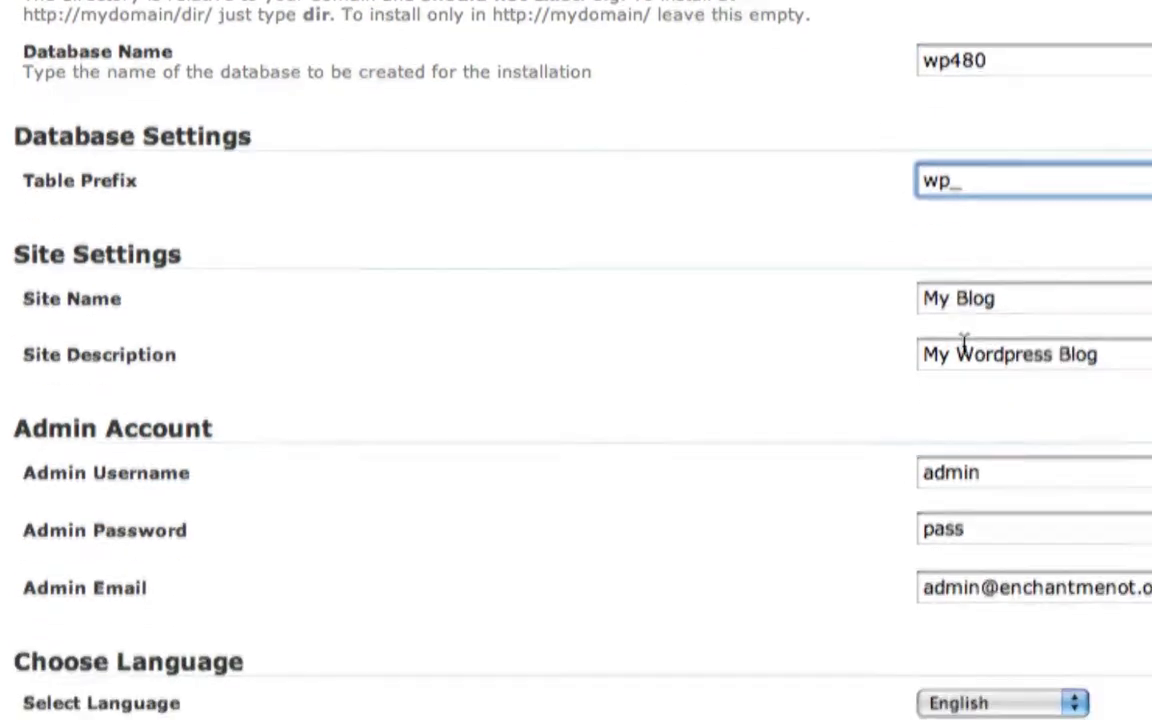
{"action": "left_click", "coordinate": [1036, 88]}
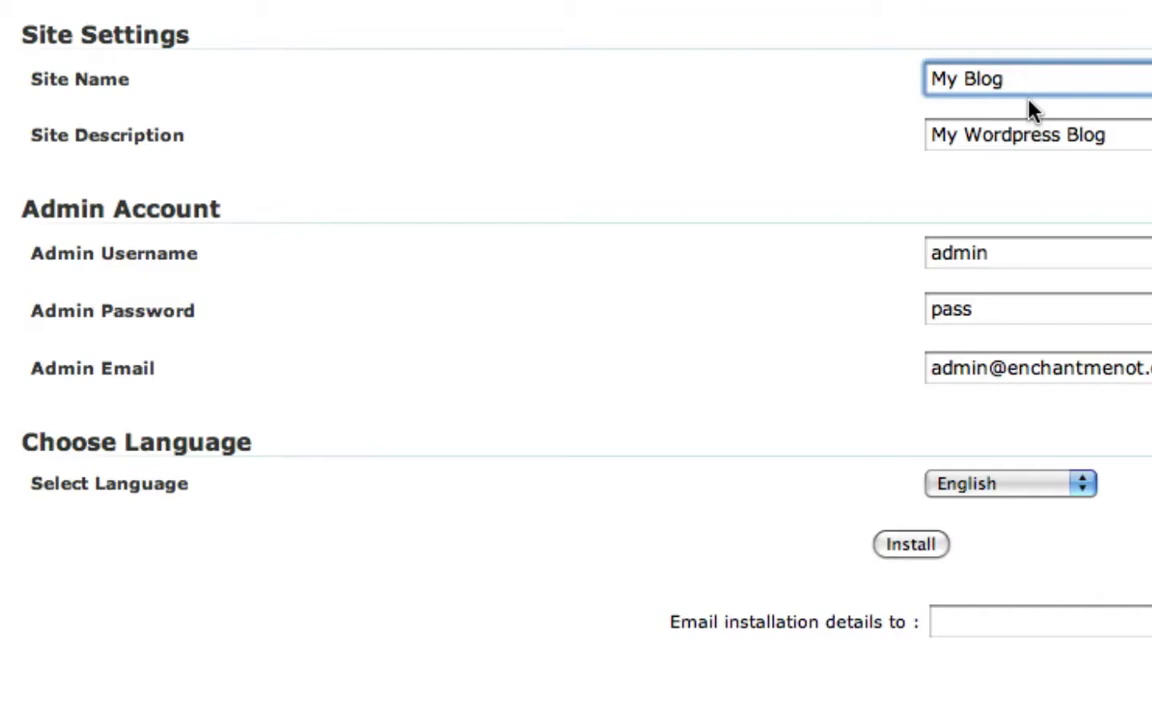
{"action": "key", "text": "super+a"}
{"action": "type", "text": "Video "}
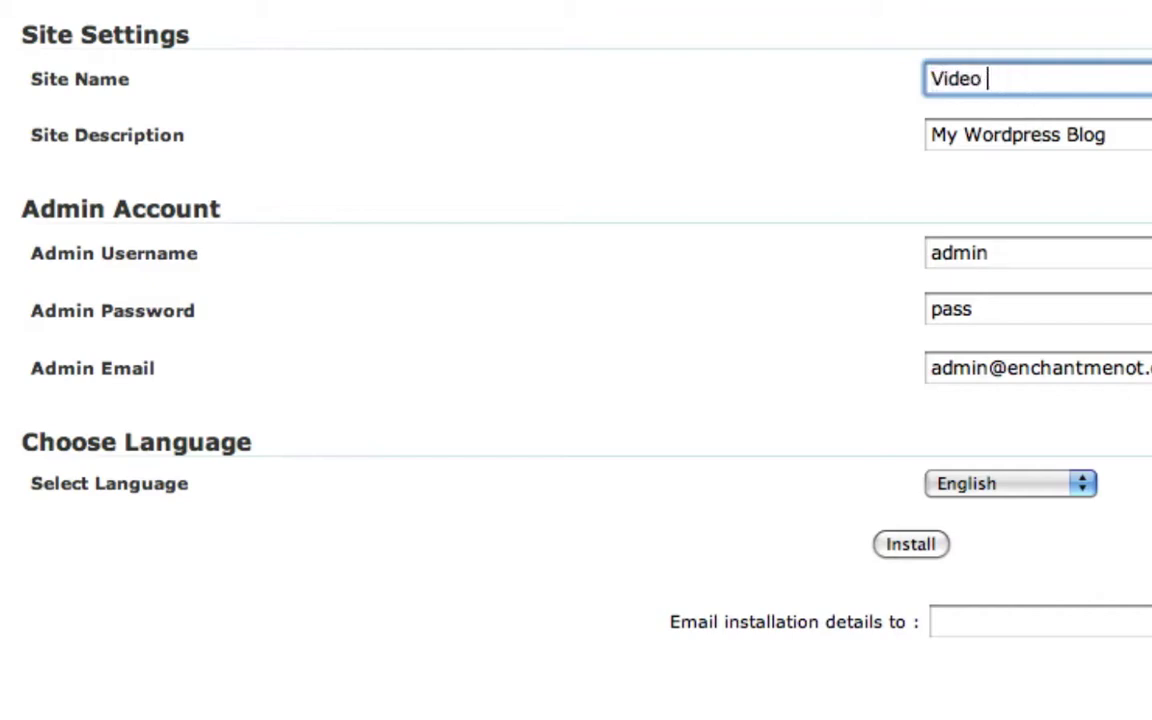
{"action": "type", "text": "Tutorial"}
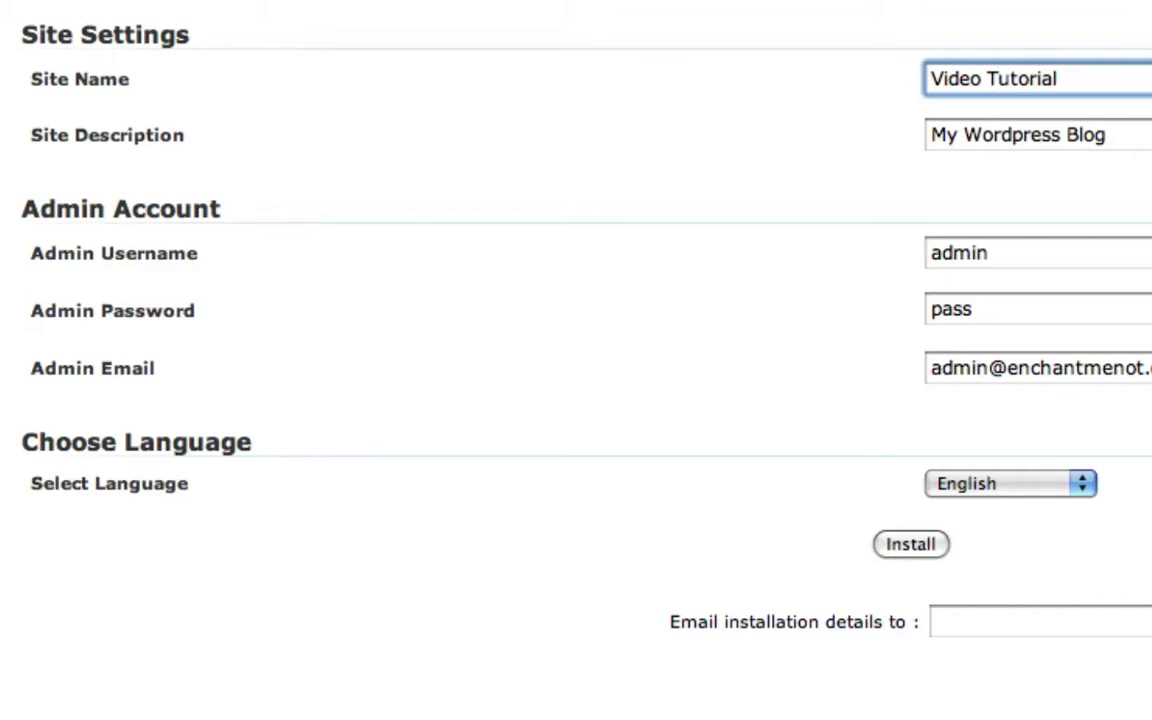
{"action": "key", "text": "Tab"}
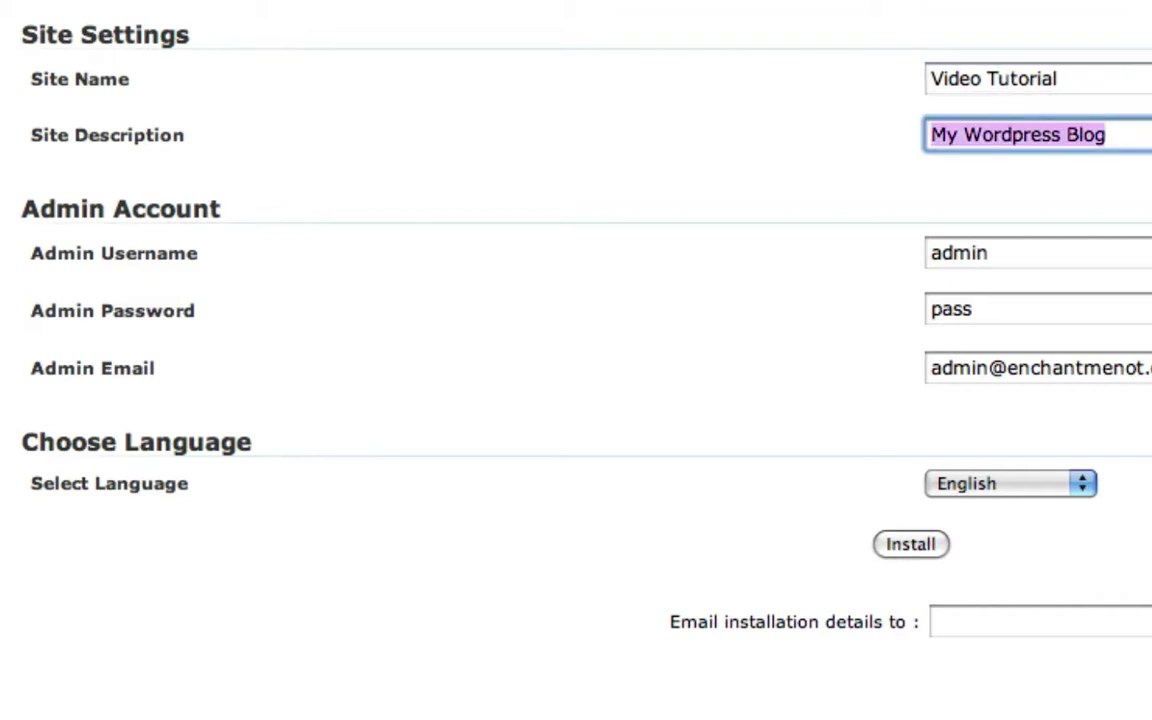
{"action": "type", "text": "Setting up a w"}
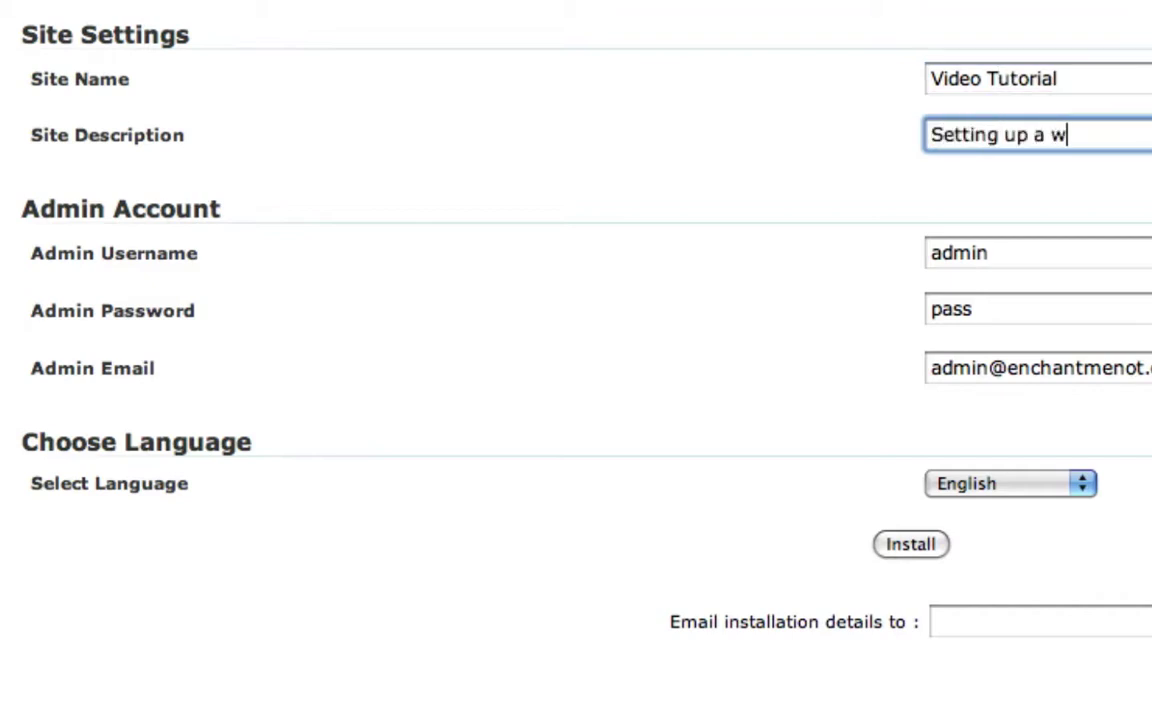
{"action": "type", "text": "ordpress "}
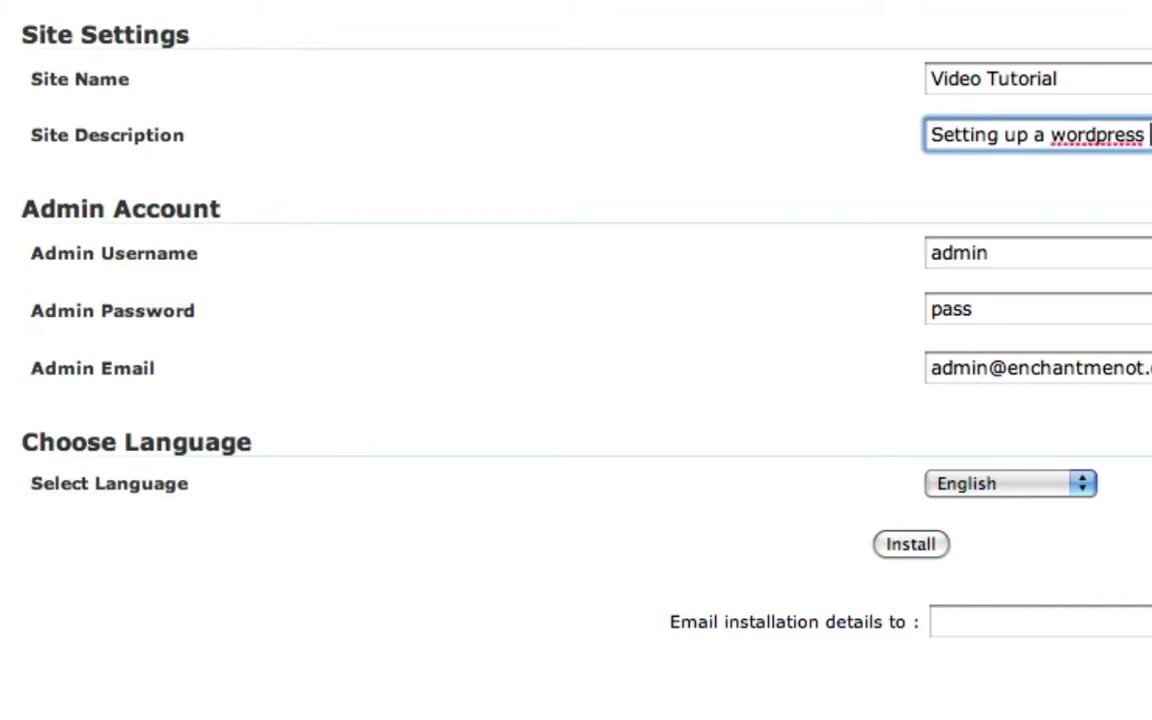
{"action": "type", "text": "tor a vide"}
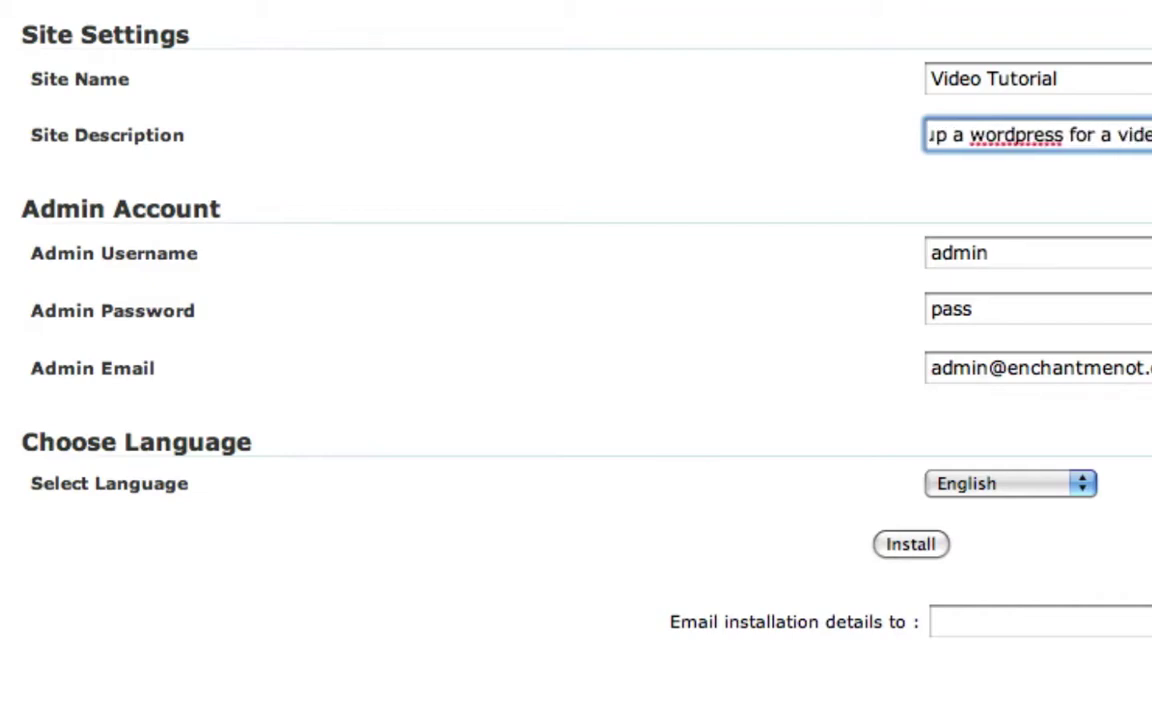
Enter a new admin password and replace the name part of the admin e-mail address
{"action": "key", "text": "Tab"}
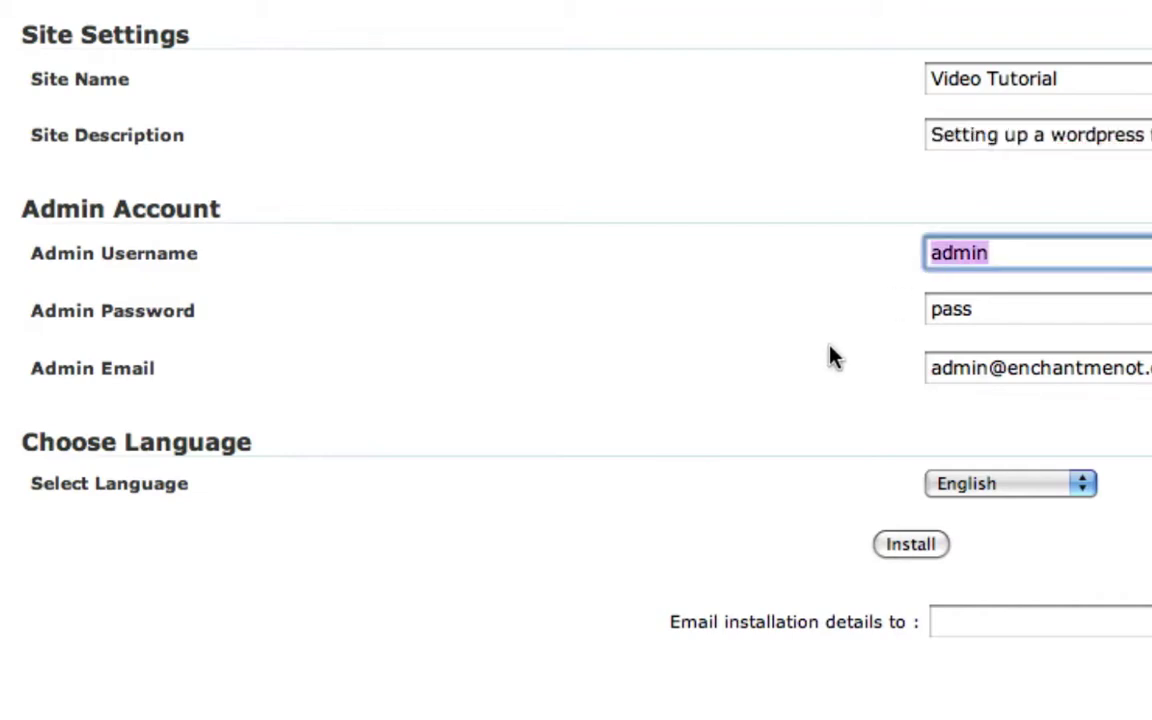
{"action": "key", "text": "Tab"}
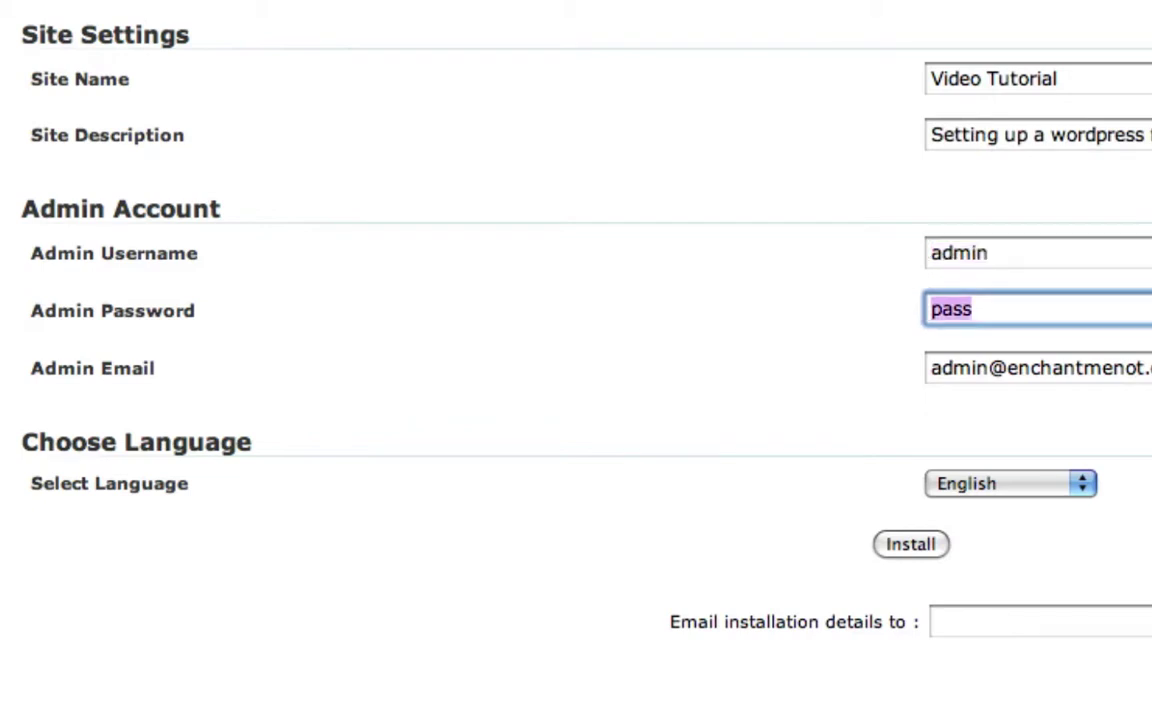
{"action": "type", "text": "password"}
{"action": "key", "text": "Tab"}
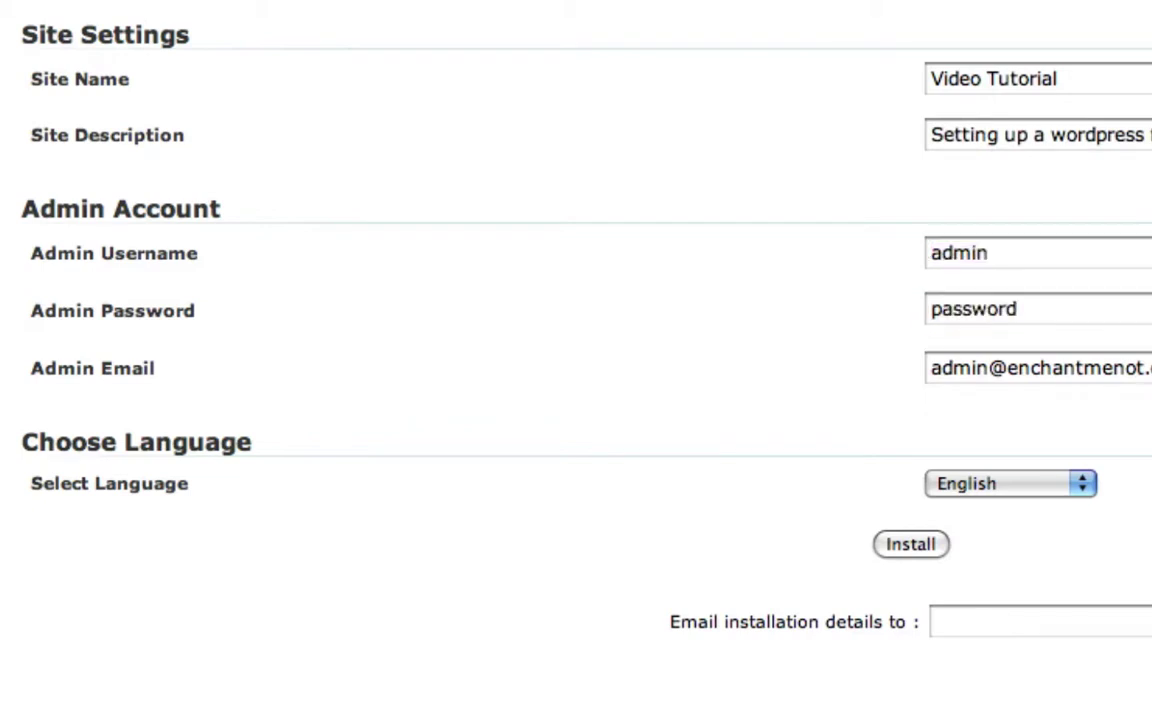
{"action": "key", "text": "Left"}
{"action": "key", "text": "shift+Right"}
{"action": "key", "text": "shift+Right"}
{"action": "key", "text": "shift+Right"}
{"action": "key", "text": "shift+Right"}
{"action": "key", "text": "shift+Right"}
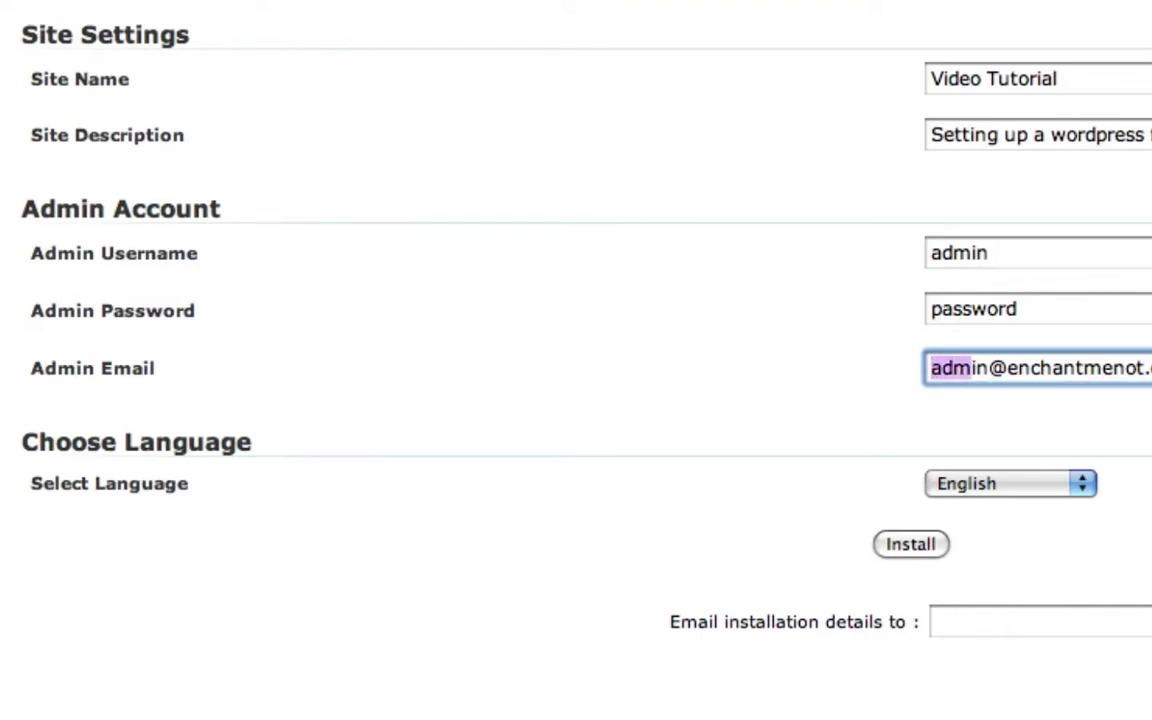
{"action": "type", "text": "aashni"}
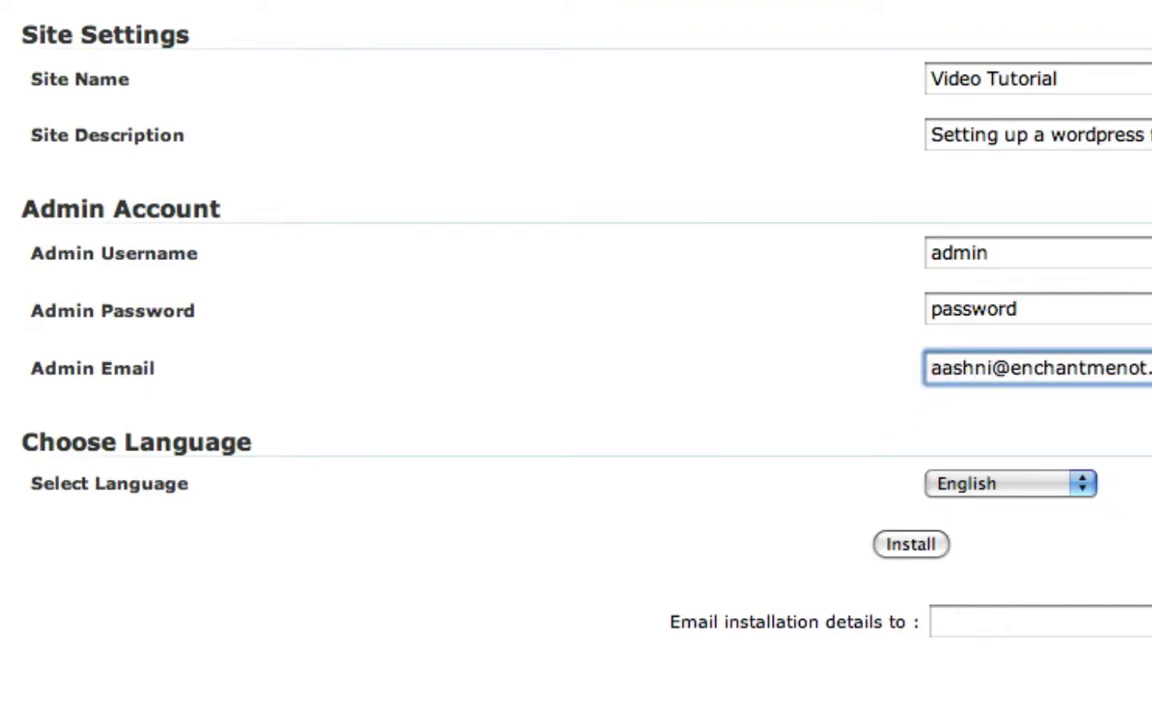
{"action": "key", "text": "Tab"}
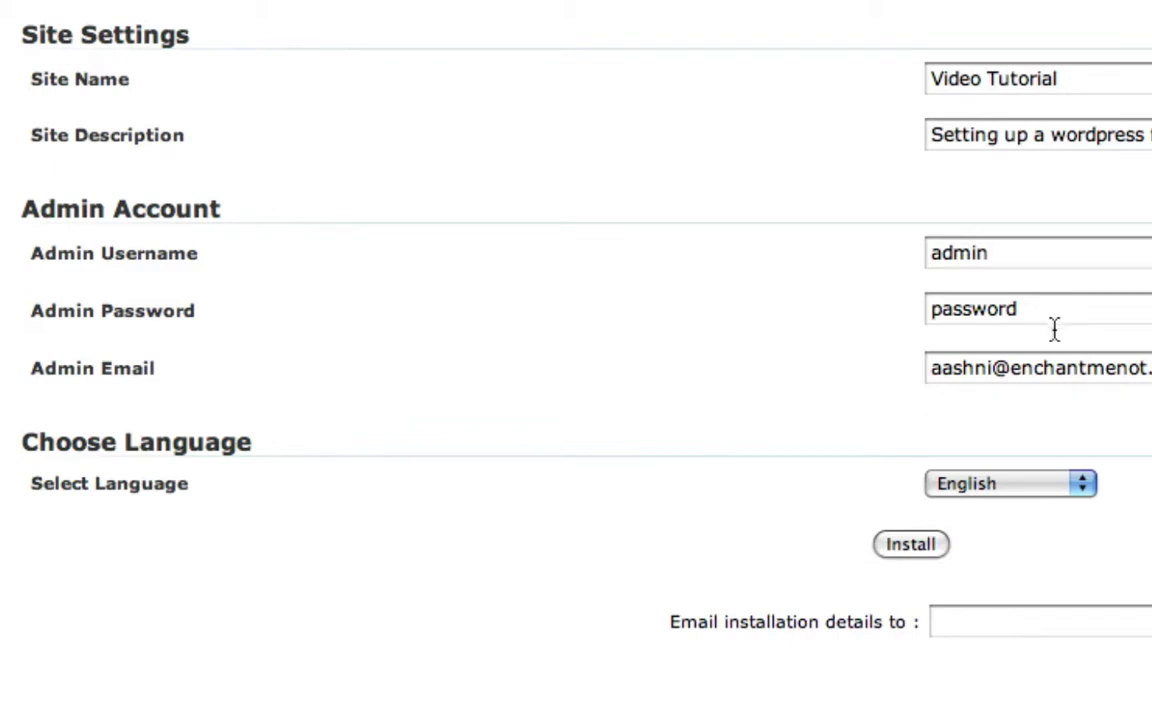
Keep English as the site language and launch the WordPress installation
{"action": "left_click", "coordinate": [967, 628]}
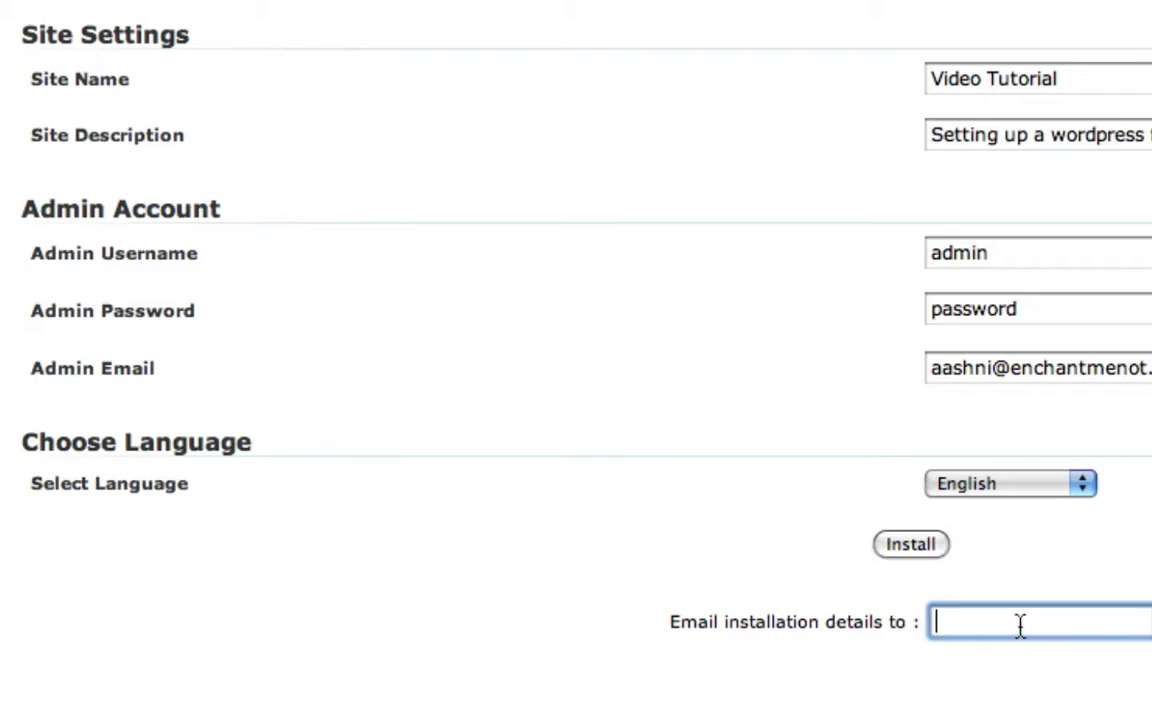
{"action": "left_click", "coordinate": [1017, 487]}
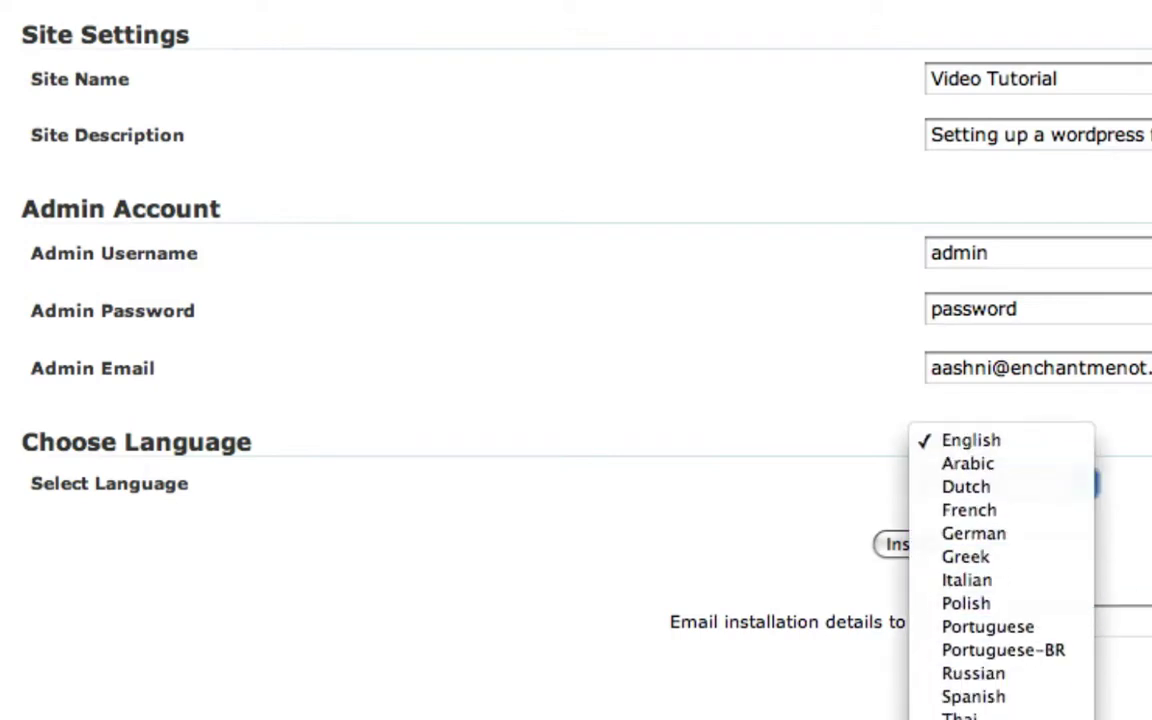
{"action": "left_click", "coordinate": [990, 445]}
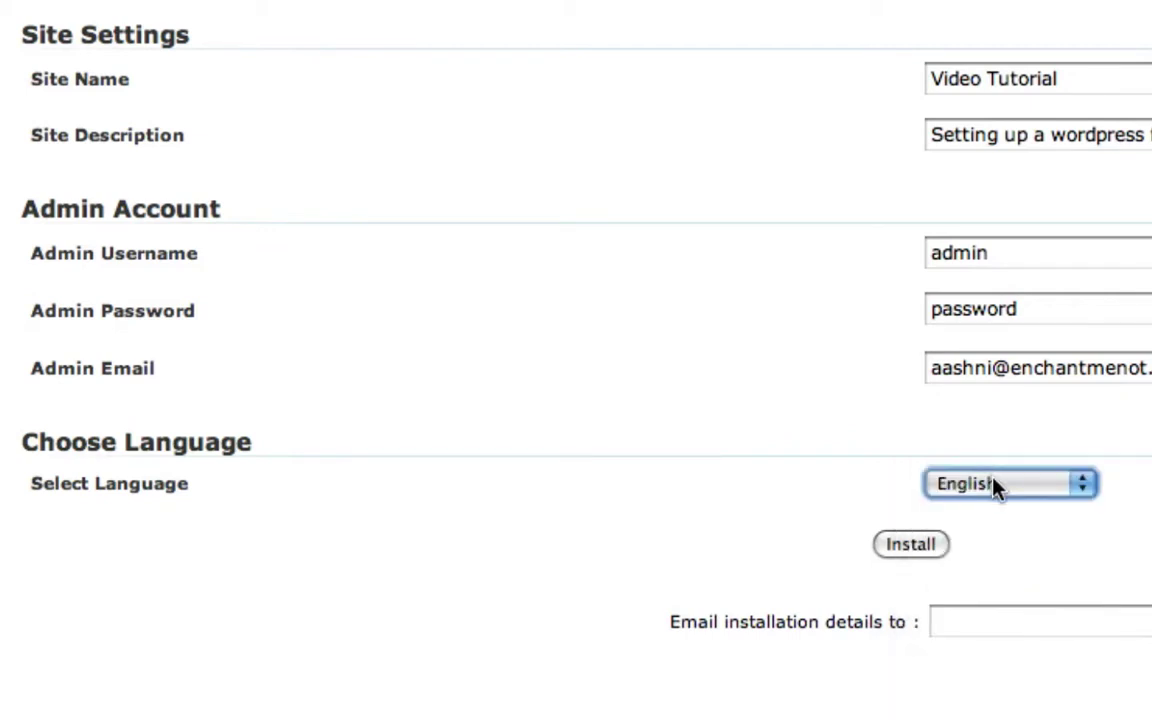
{"action": "left_click", "coordinate": [1027, 516]}
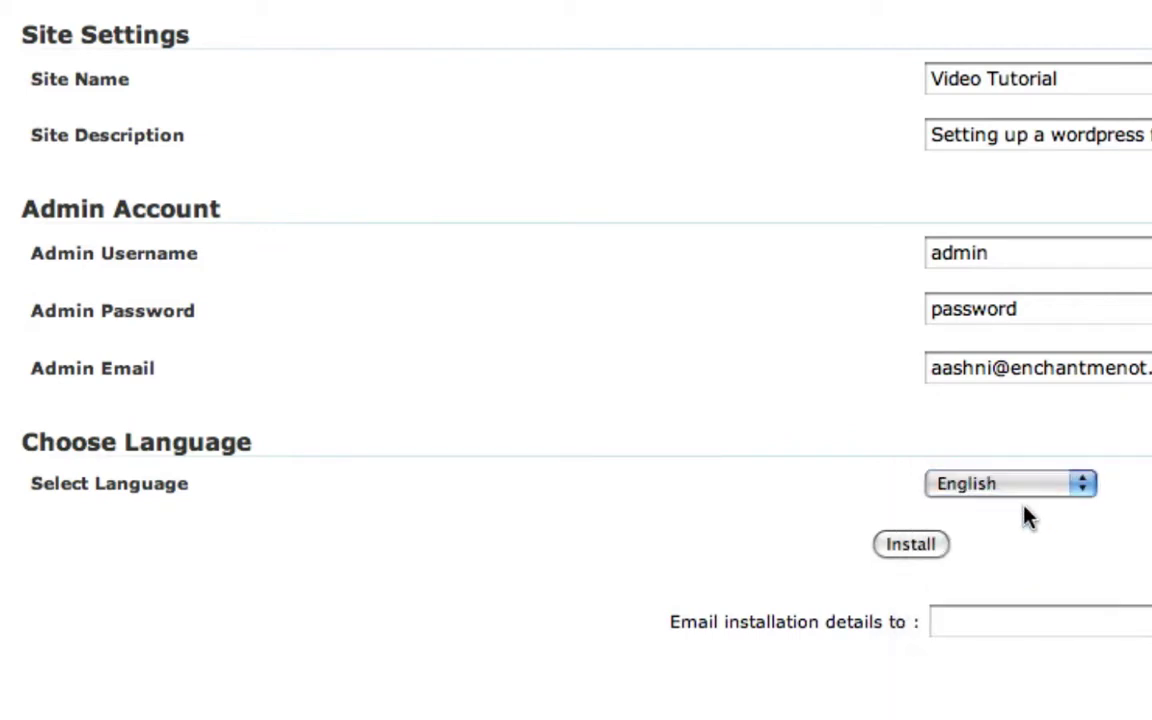
{"action": "left_click", "coordinate": [893, 548]}
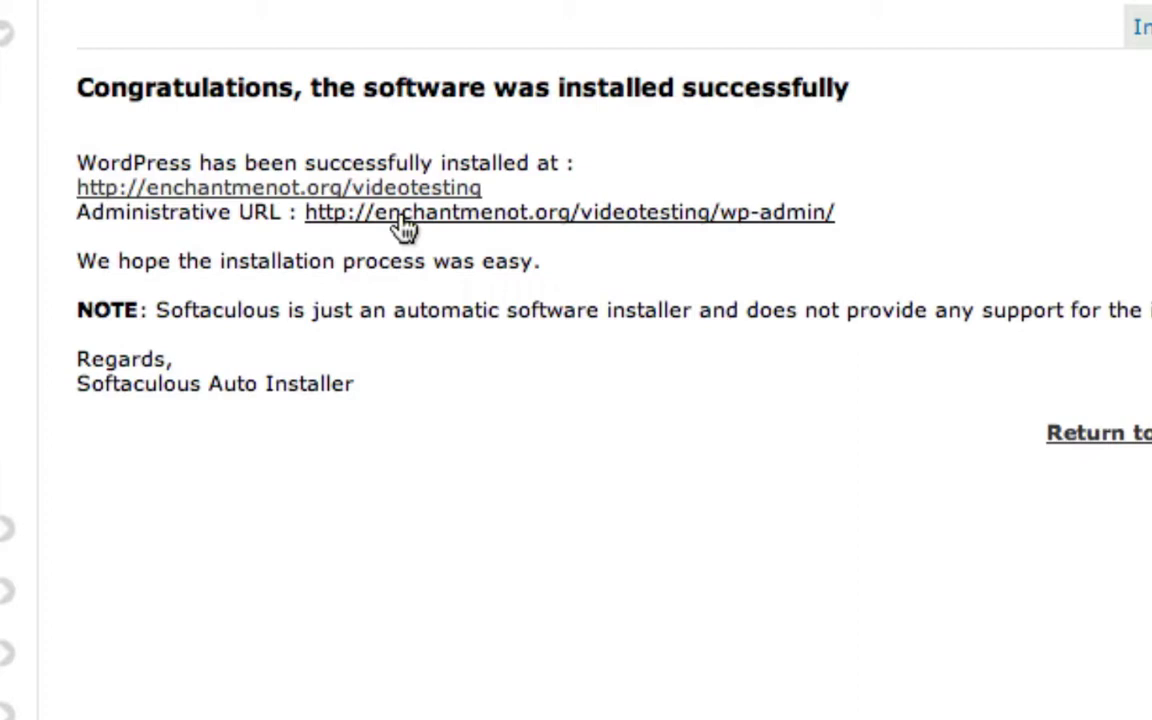
Open the new blog's Administrative URL from the installation success page
{"action": "left_click", "coordinate": [404, 224]}
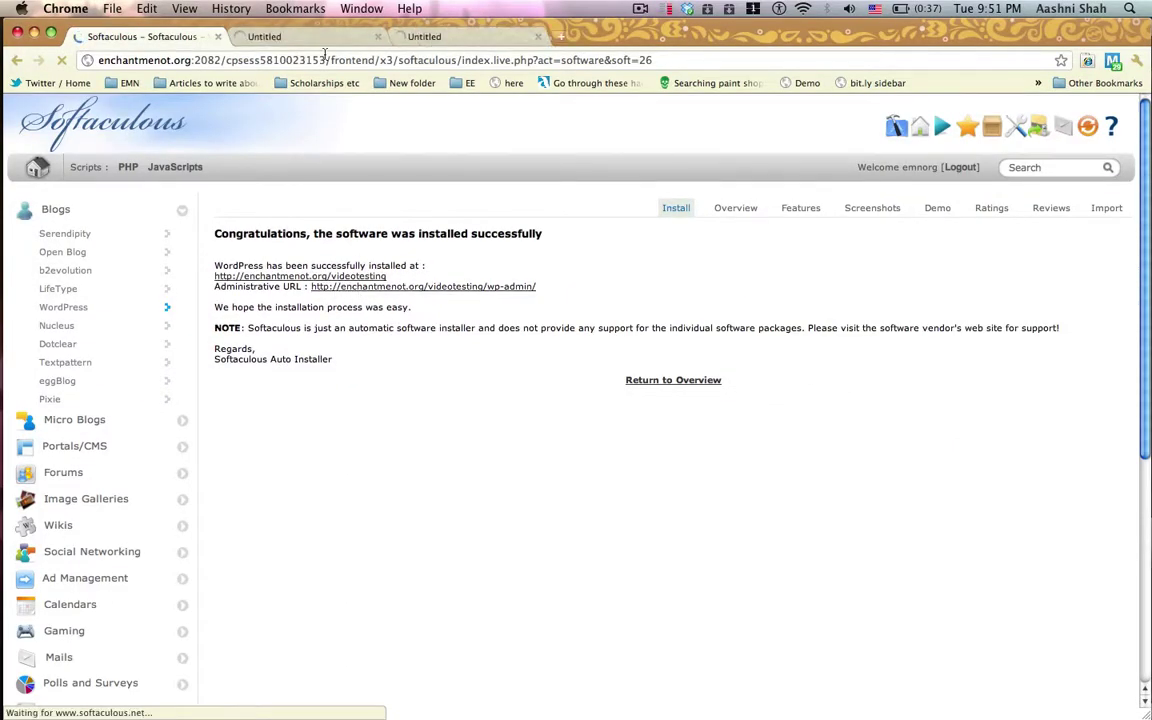
View the Video Tutorial blog's home page with its Hello world! post
{"action": "left_click", "coordinate": [303, 38]}
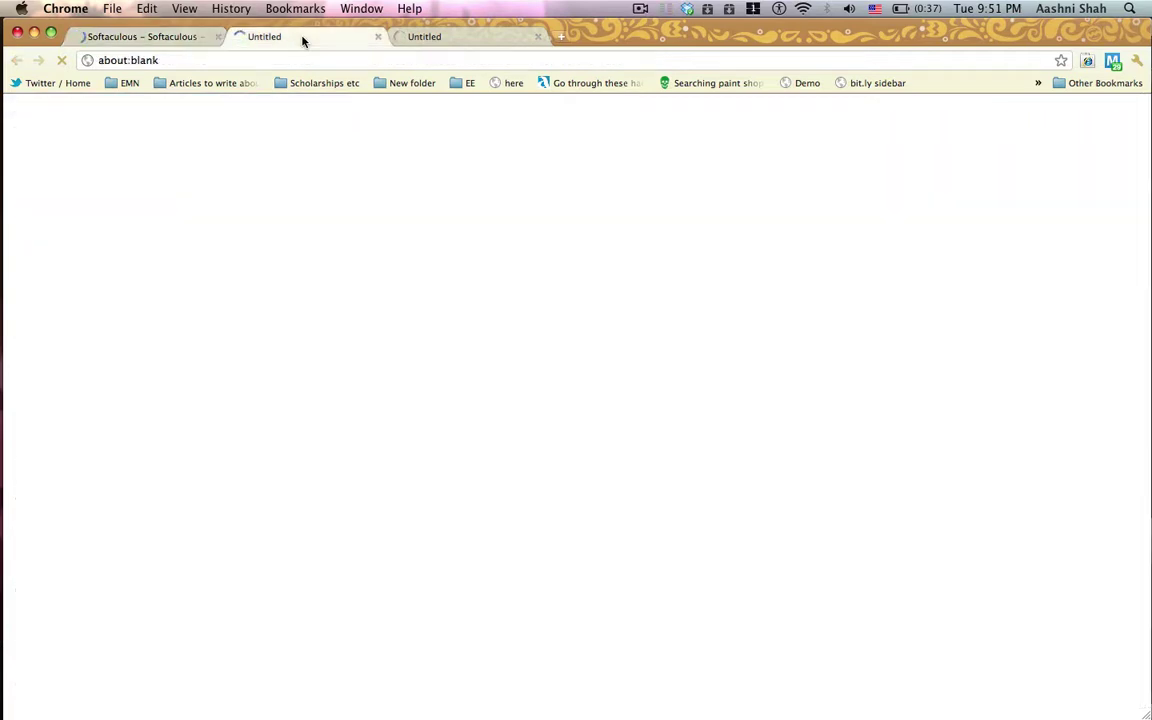
{"action": "scroll", "coordinate": [265, 157], "scroll_direction": "down", "scroll_amount": 2}
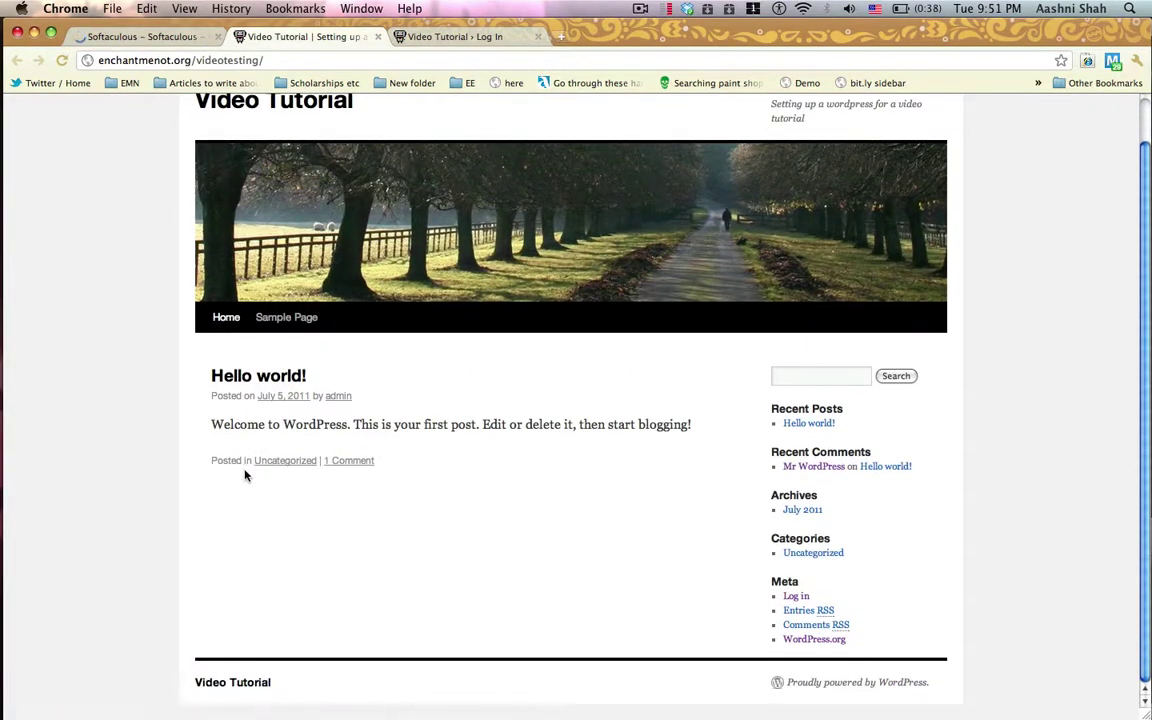
{"action": "scroll", "coordinate": [330, 417], "scroll_direction": "up", "scroll_amount": 1}
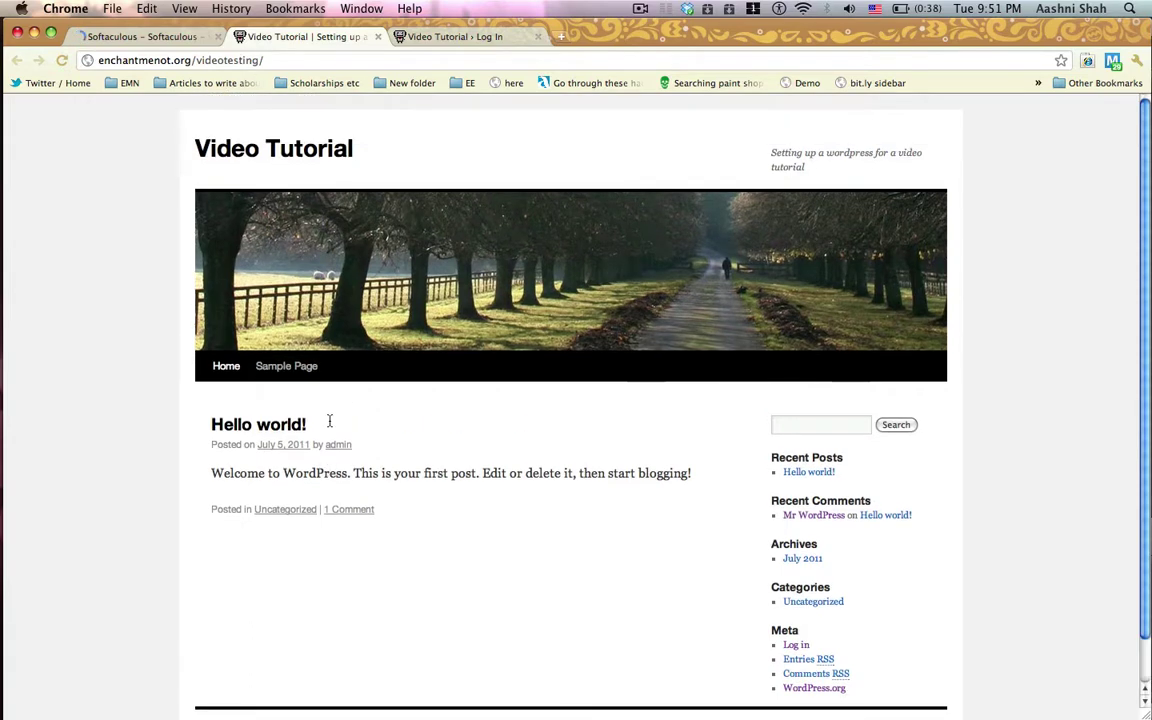
{"action": "scroll", "coordinate": [330, 419], "scroll_direction": "down", "scroll_amount": 1}
{"action": "scroll", "coordinate": [500, 457], "scroll_direction": "up", "scroll_amount": 1}
Log in to the new blog as admin with the account password
{"action": "left_click", "coordinate": [447, 38]}
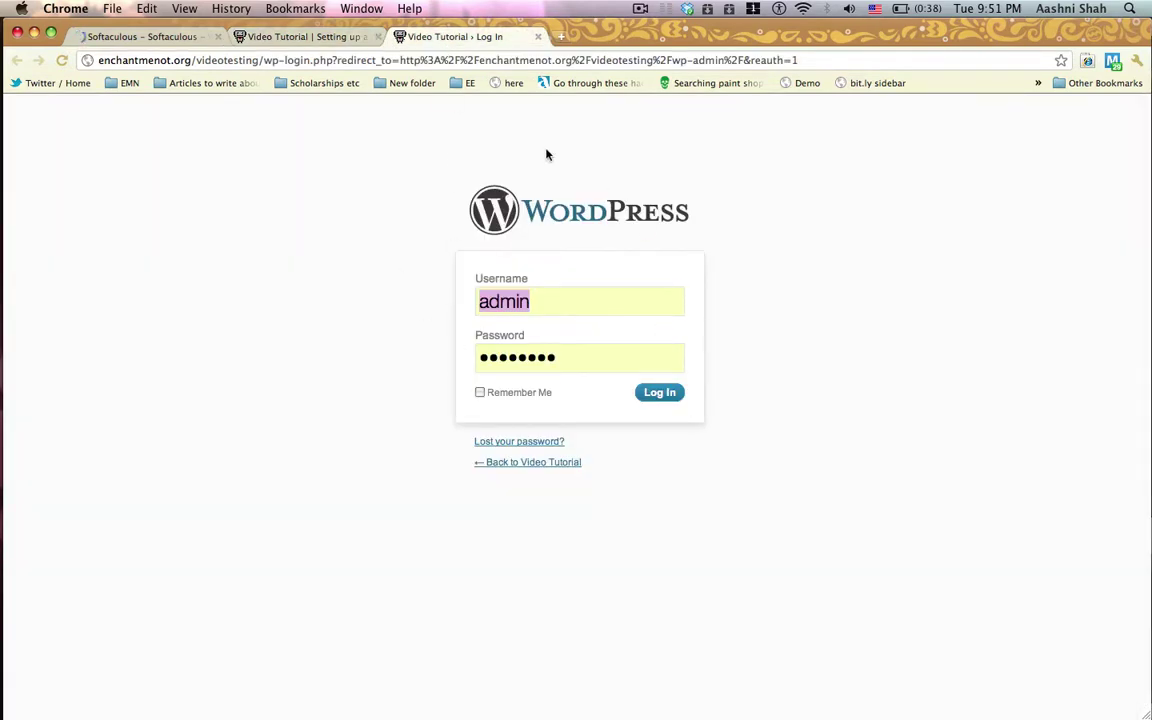
{"action": "type", "text": "adm"}
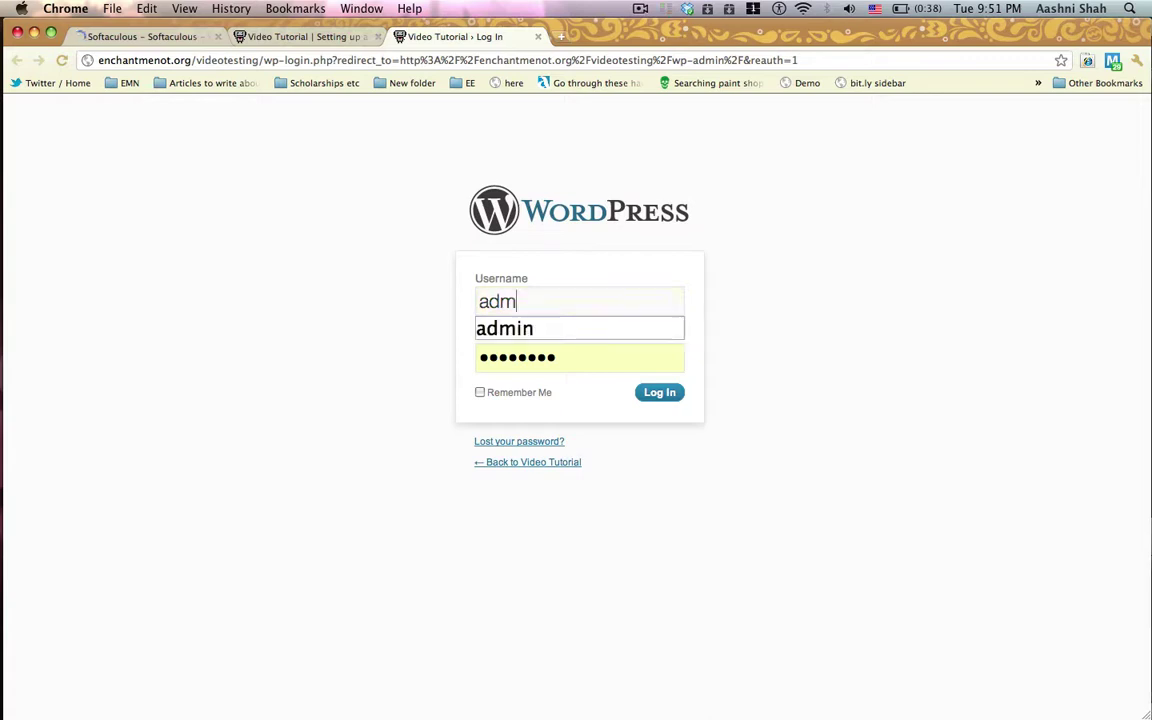
{"action": "type", "text": "in"}
{"action": "key", "text": "Tab"}
{"action": "type", "text": "********"}
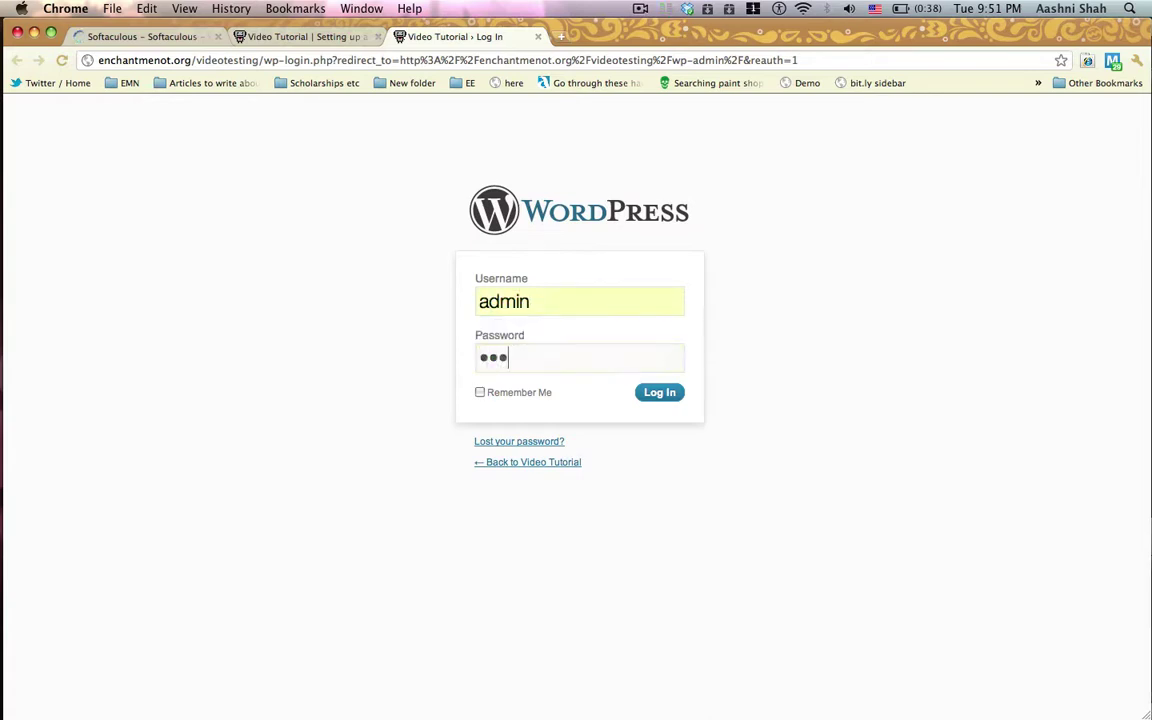
{"action": "key", "text": "Return"}
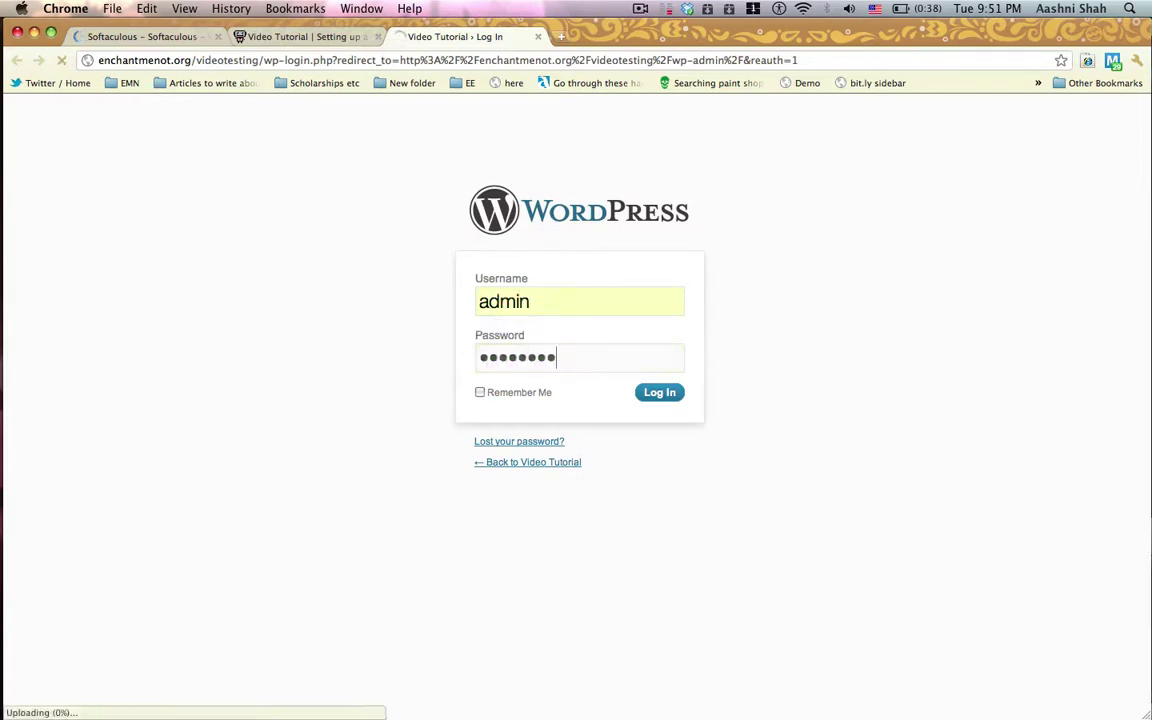